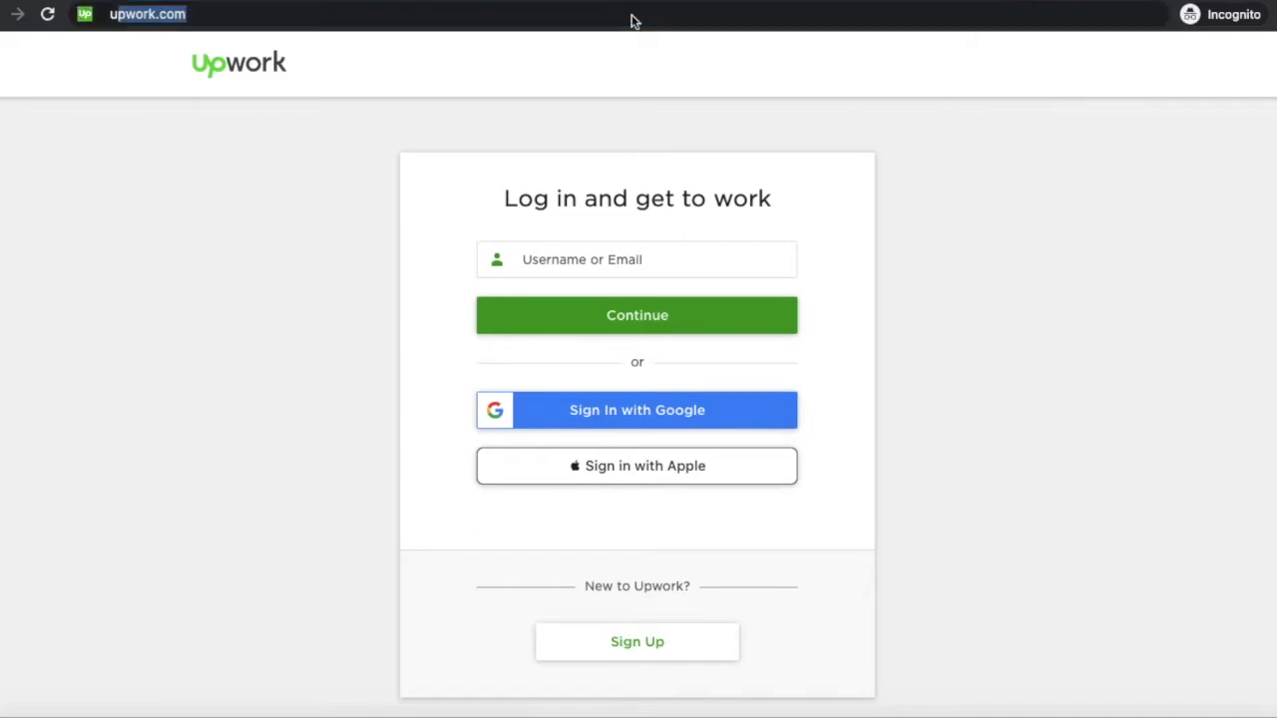
Step: Sign up with a Gmail address, confirming it past the Gmail warning to reach account setup
key(Return)
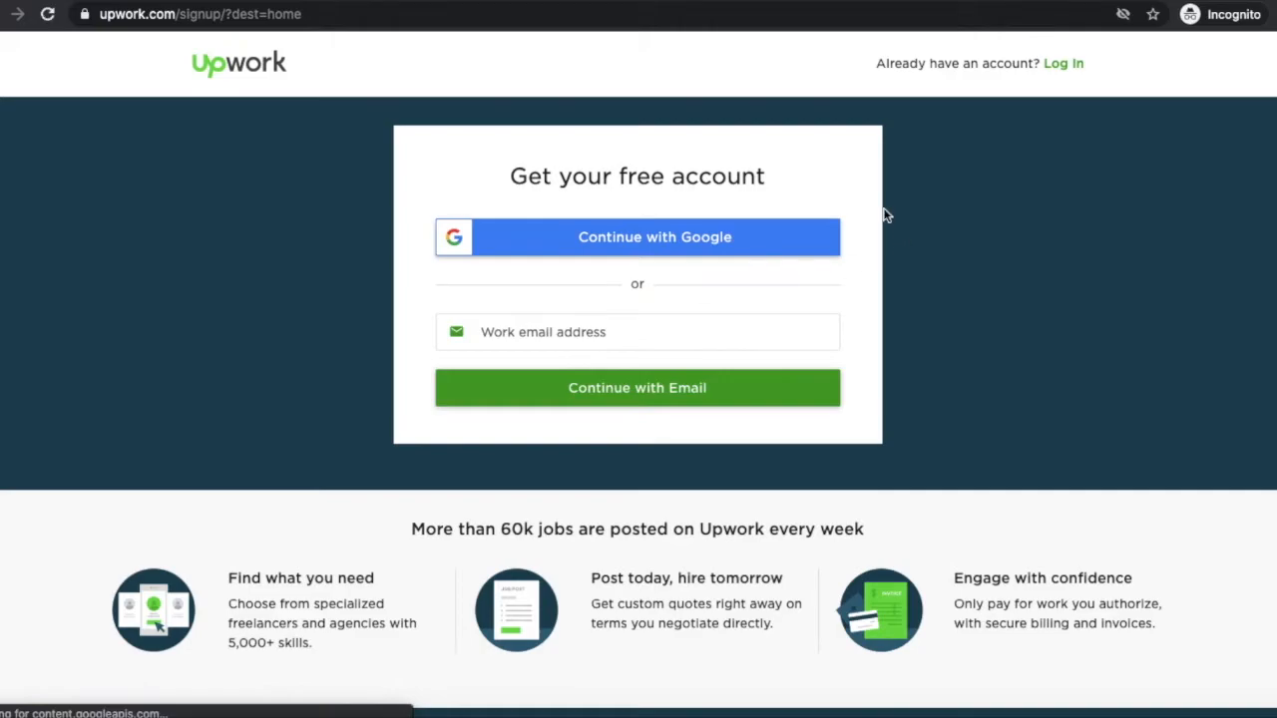
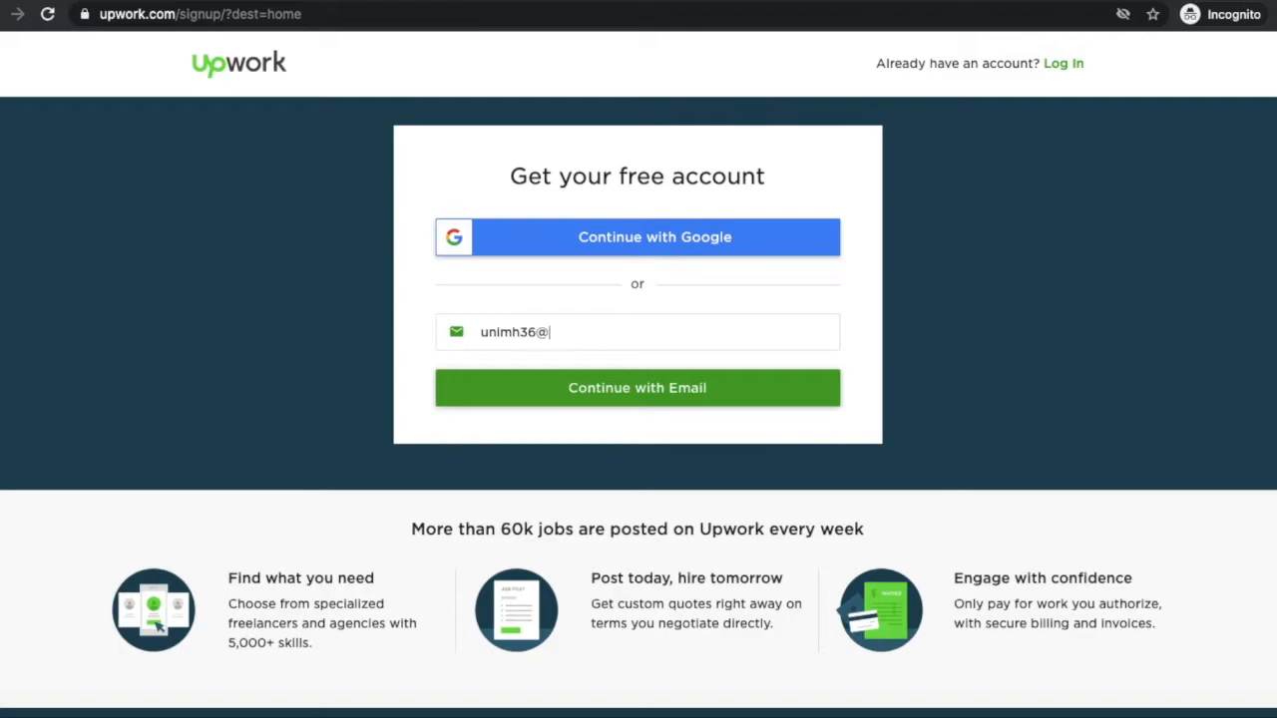
click(689, 403)
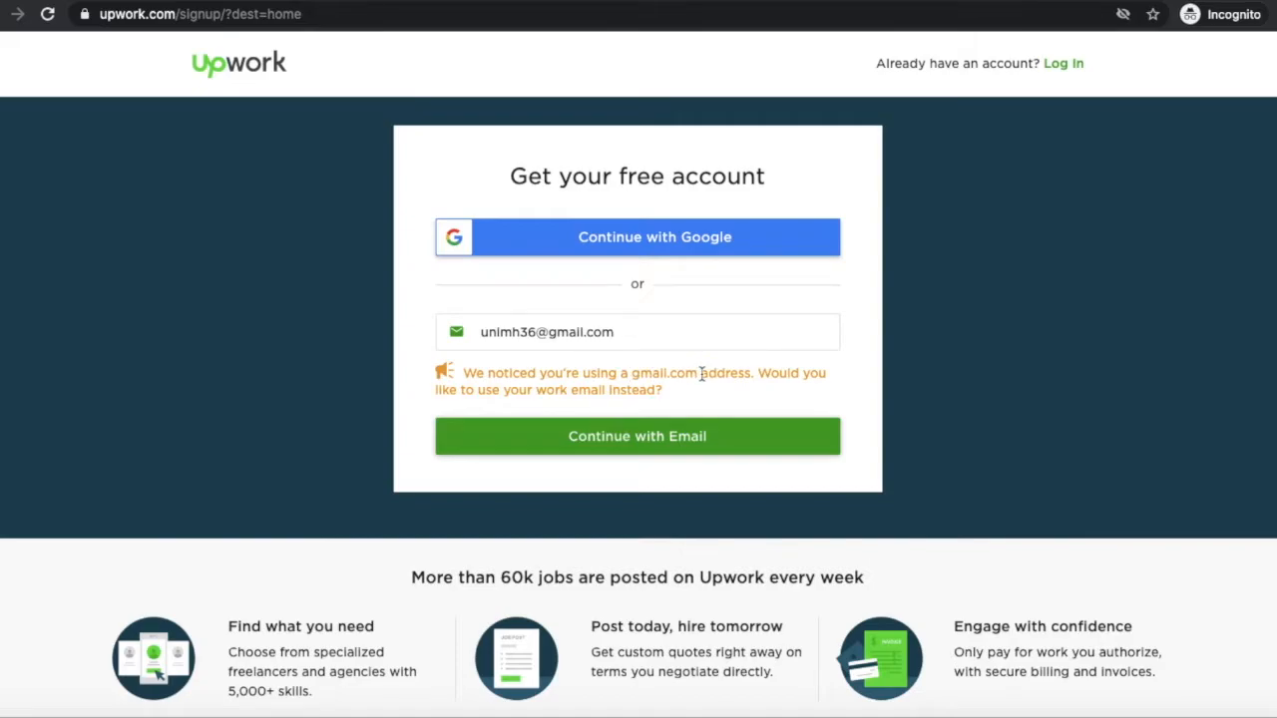
click(638, 436)
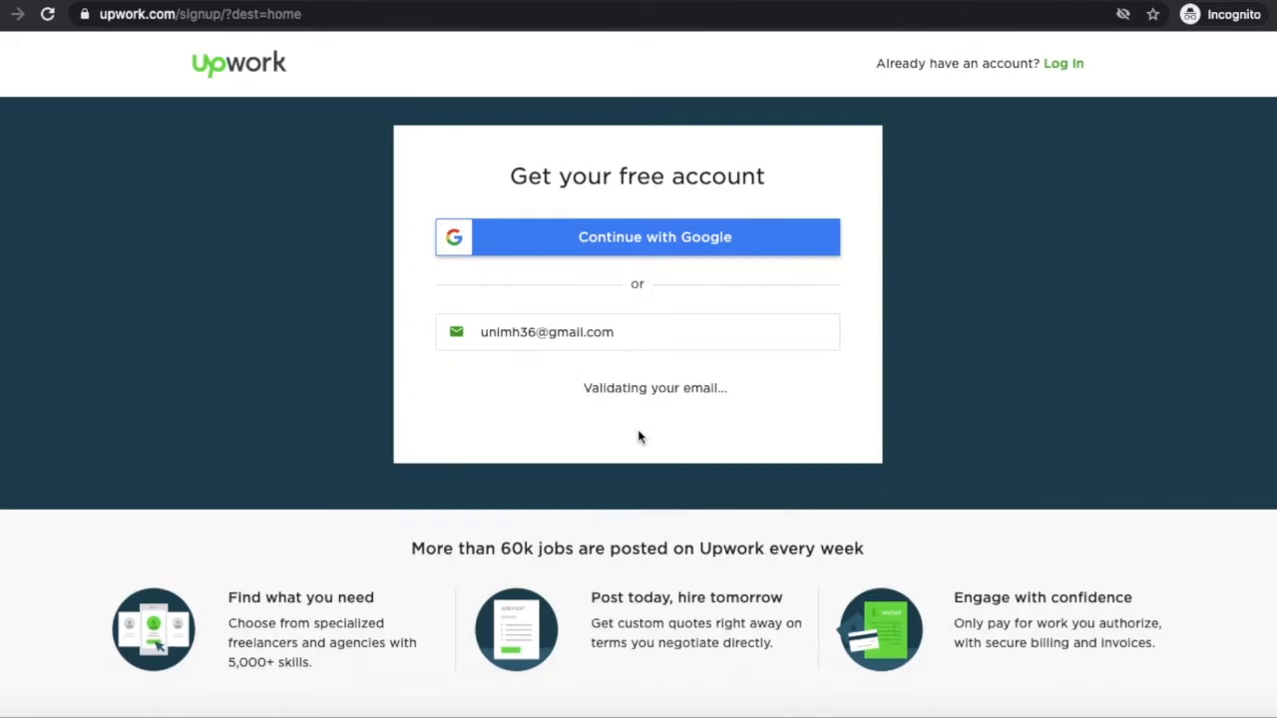
click(543, 275)
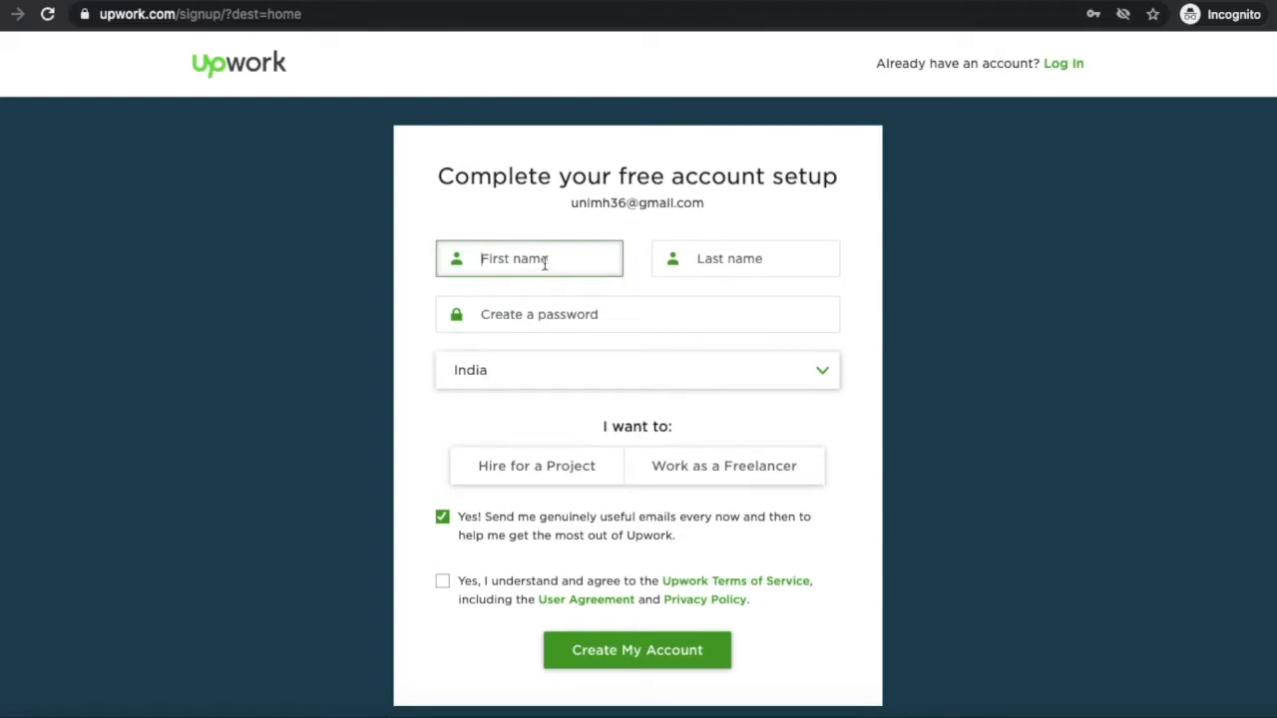
Step: Enter the name and choose the Work as a Freelancer role
text(Hardiki)
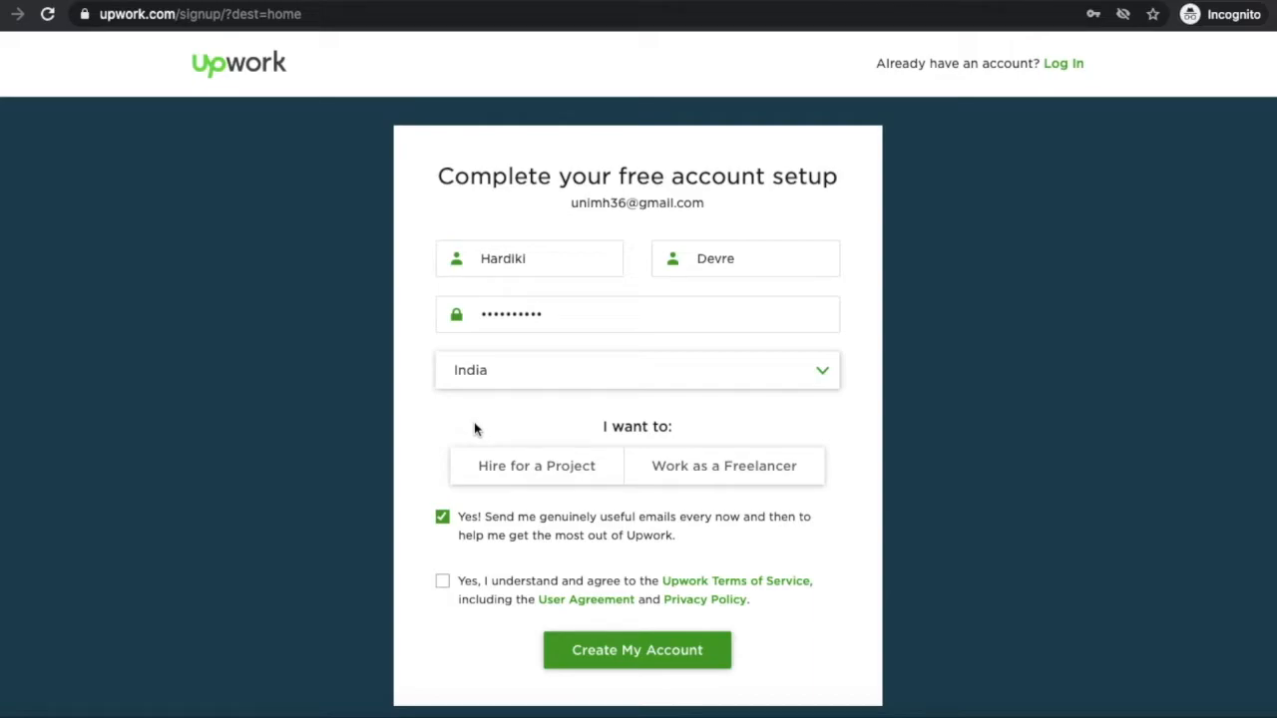
click(584, 469)
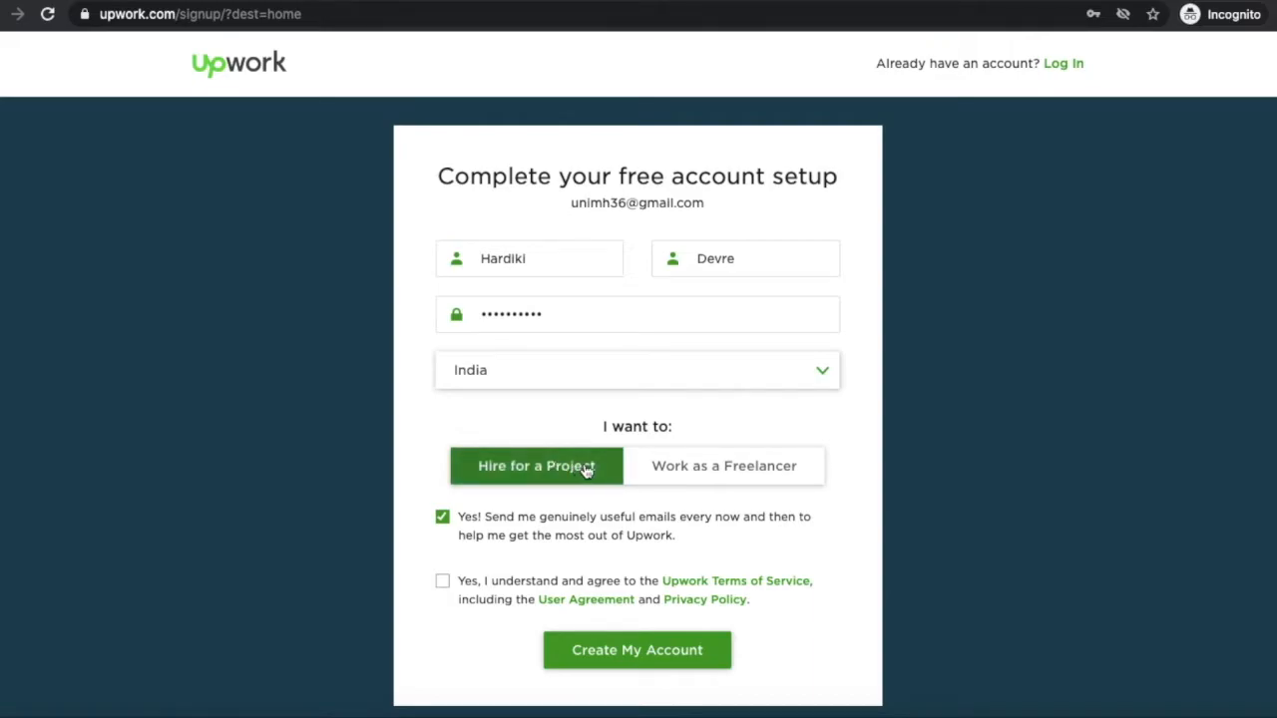
click(740, 469)
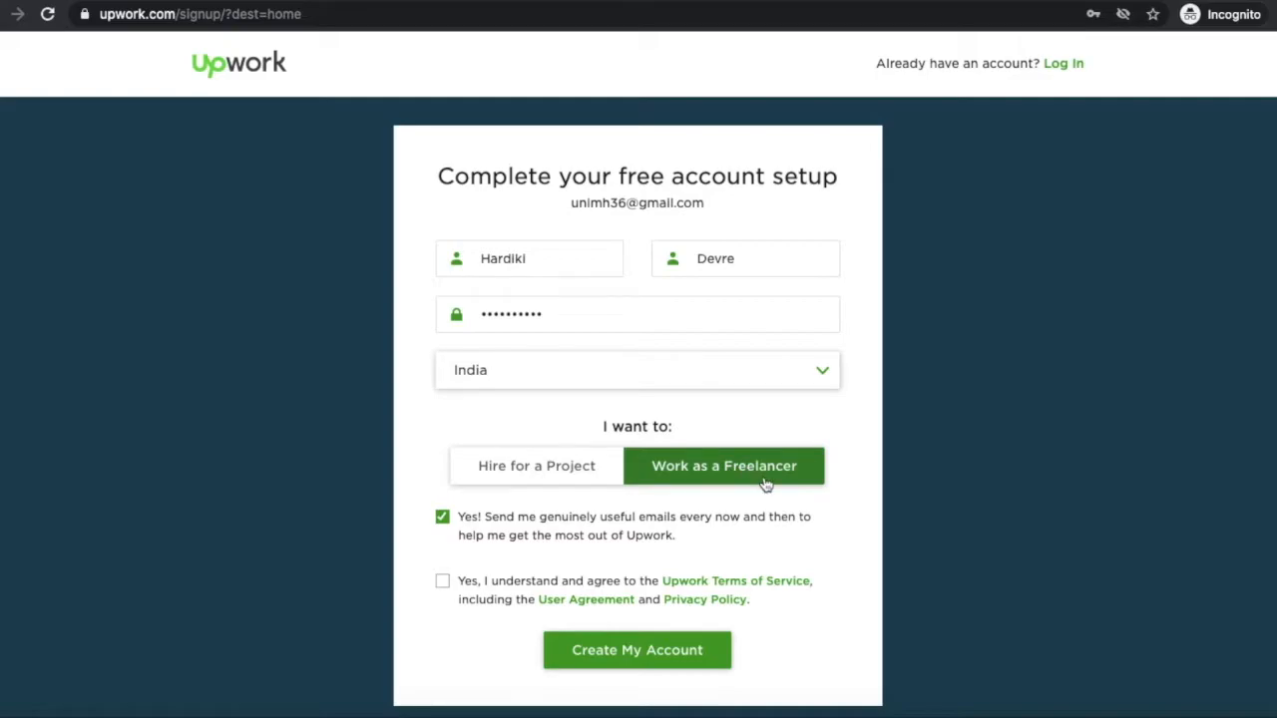
Step: Enter a username, accept the Terms of Service and create the account
click(560, 518)
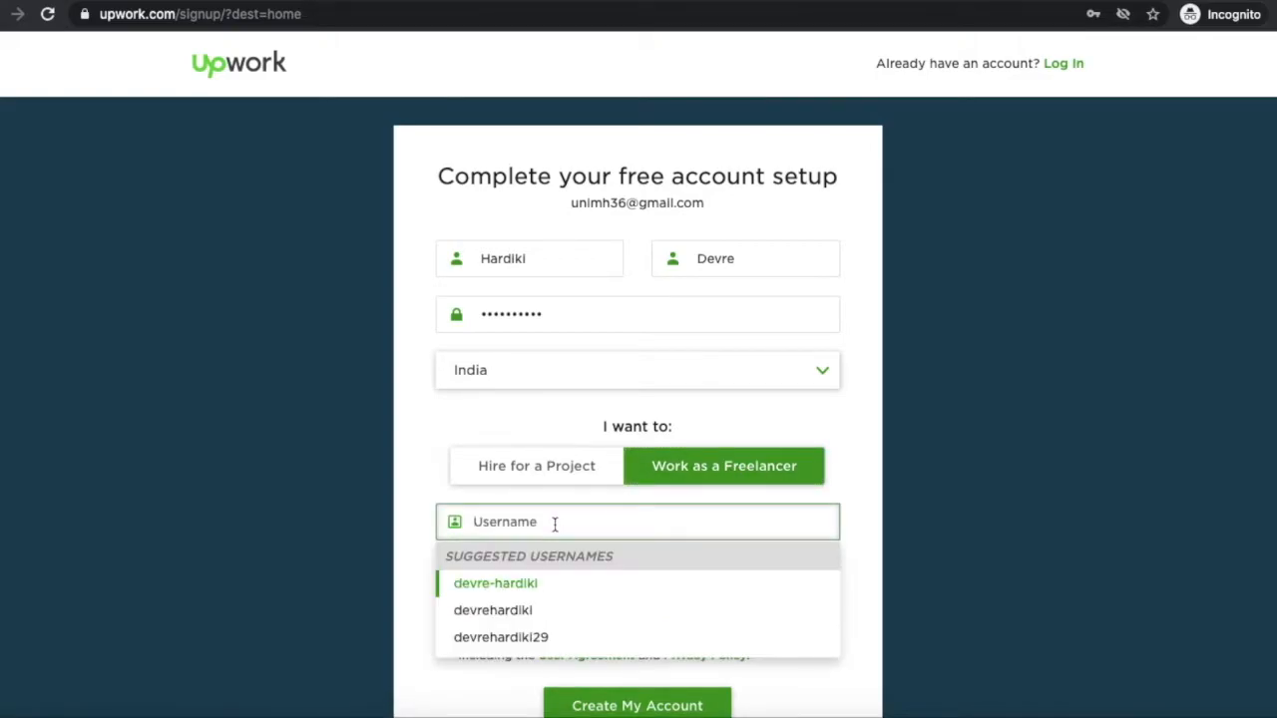
text(Ha)
key(BackSpace)
key(BackSpace)
text(H)
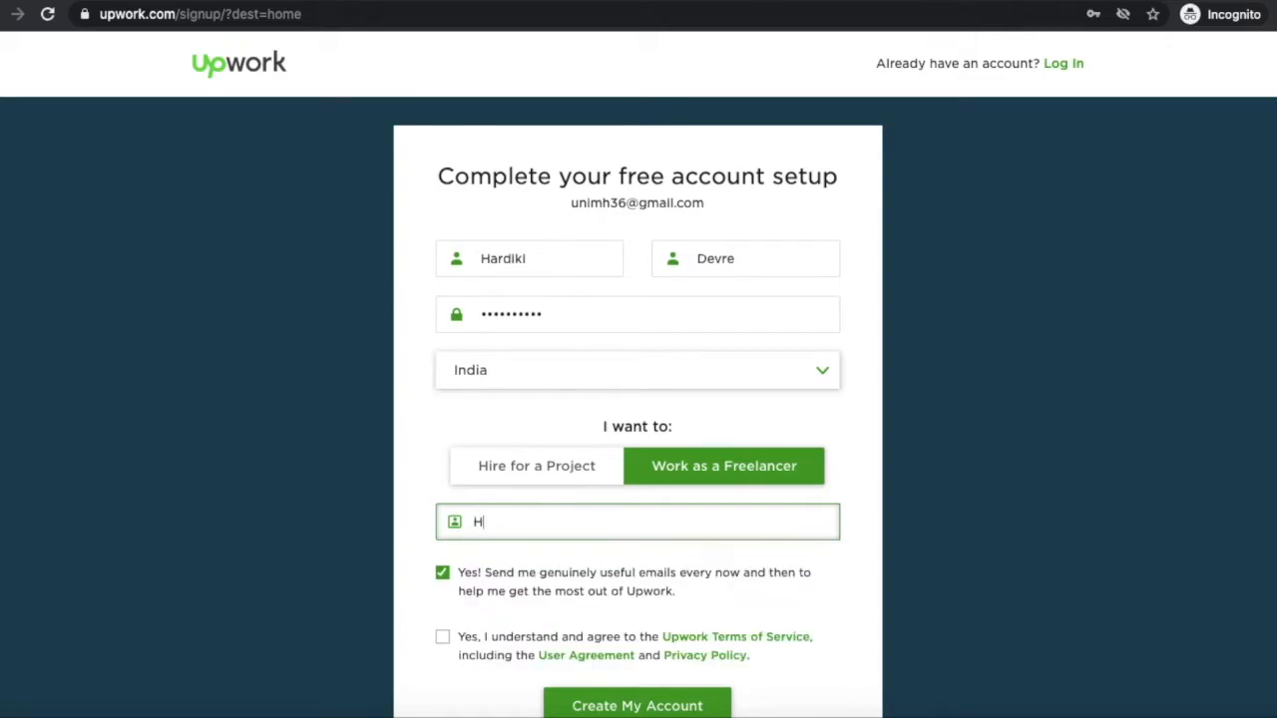
text(ard)
scroll(529, 559, down, 2)
text(iki_15)
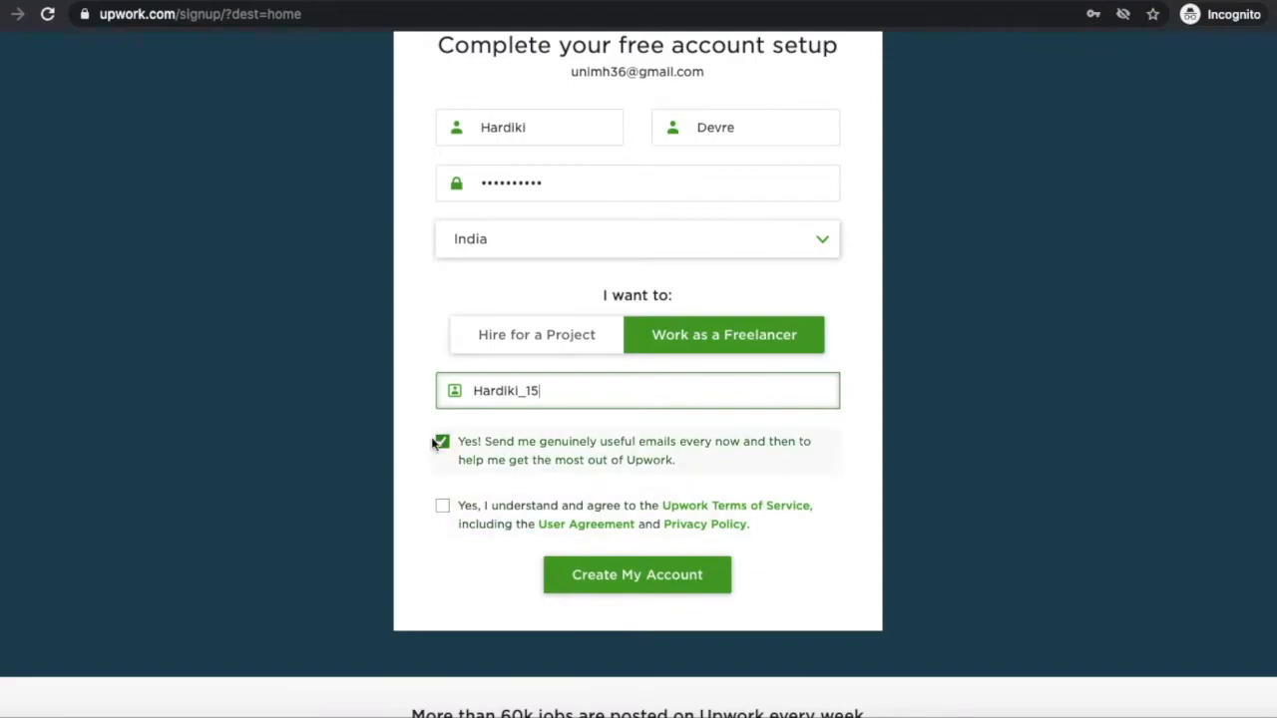
click(446, 507)
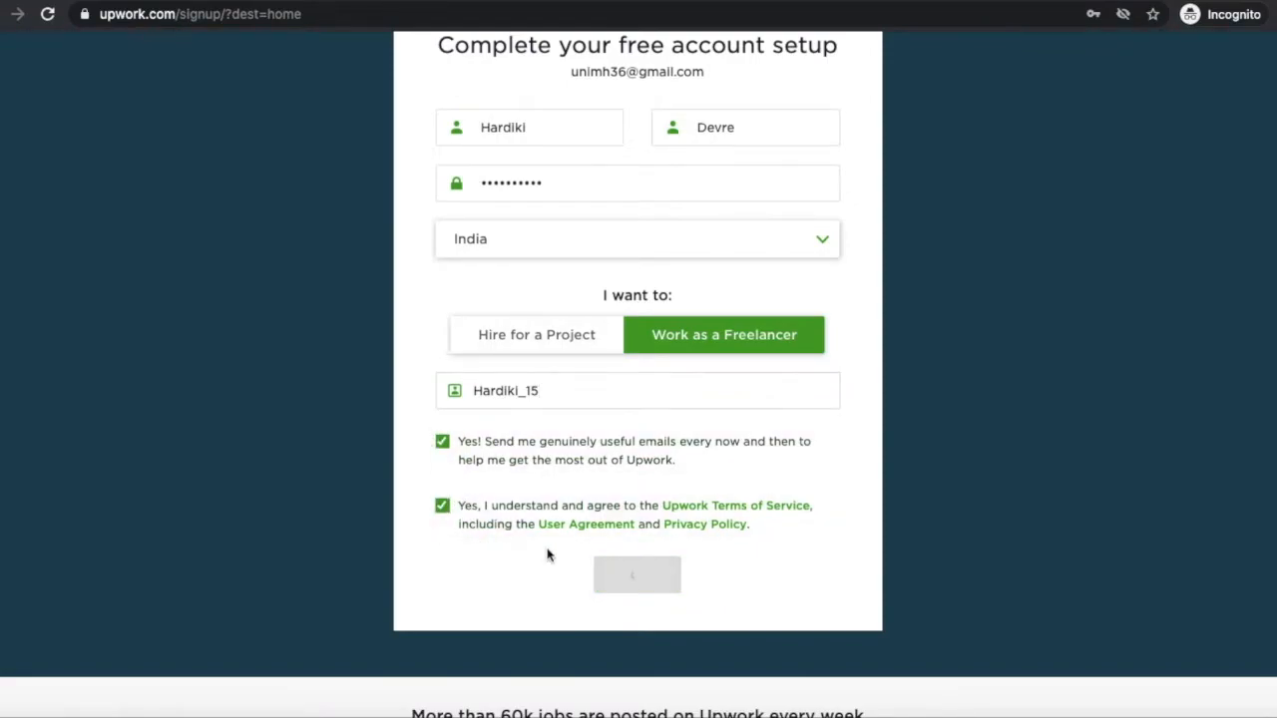
click(632, 586)
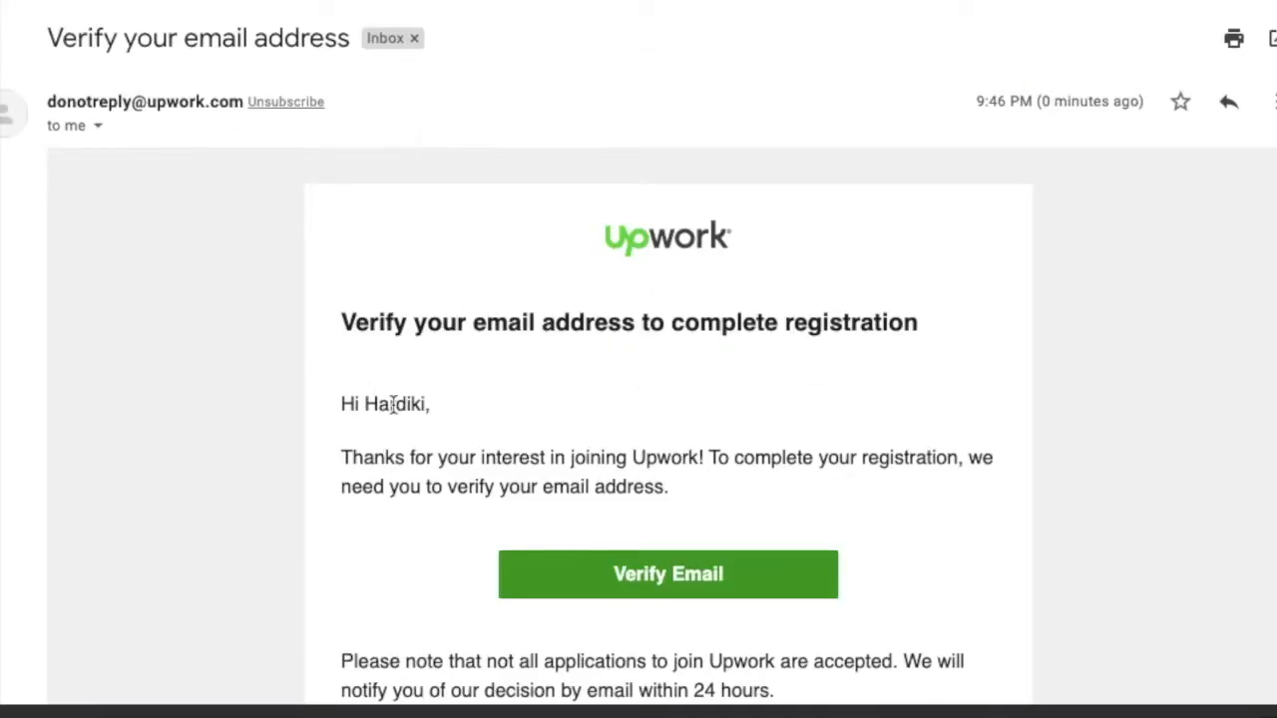
Step: Verify the email from the Gmail message, then log back in with the email and password
scroll(390, 399, down, 3)
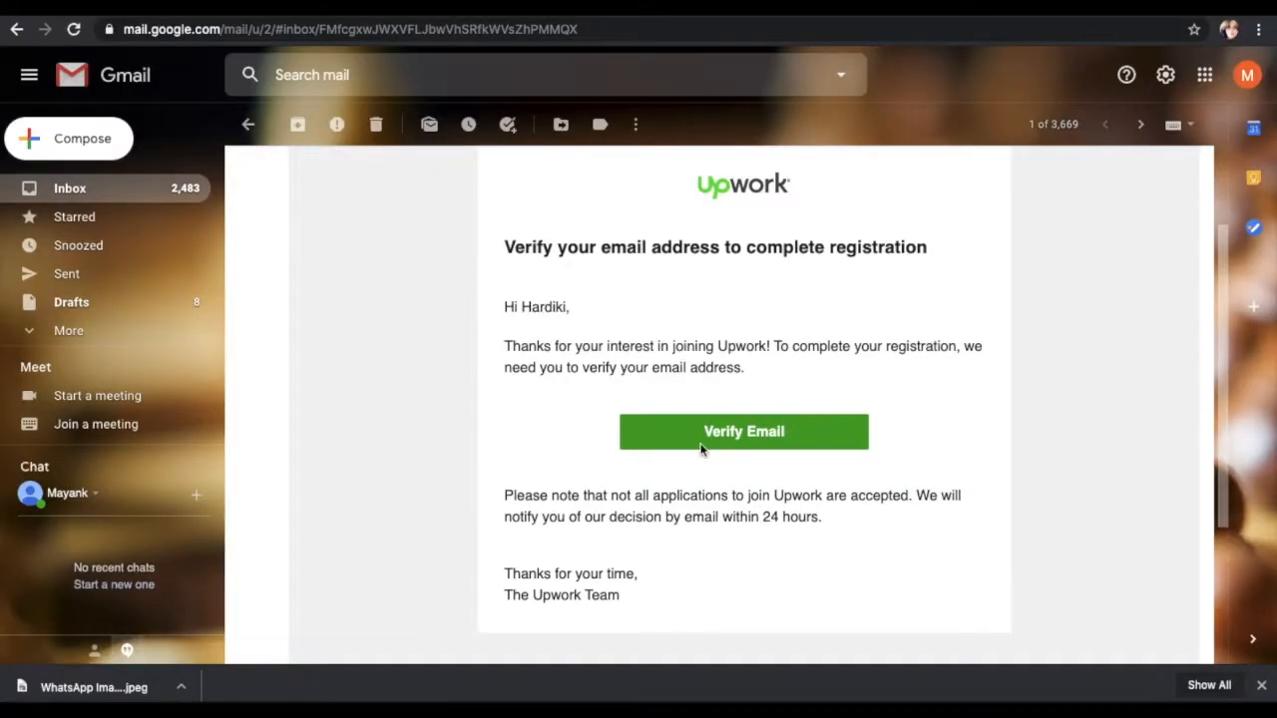
click(701, 449)
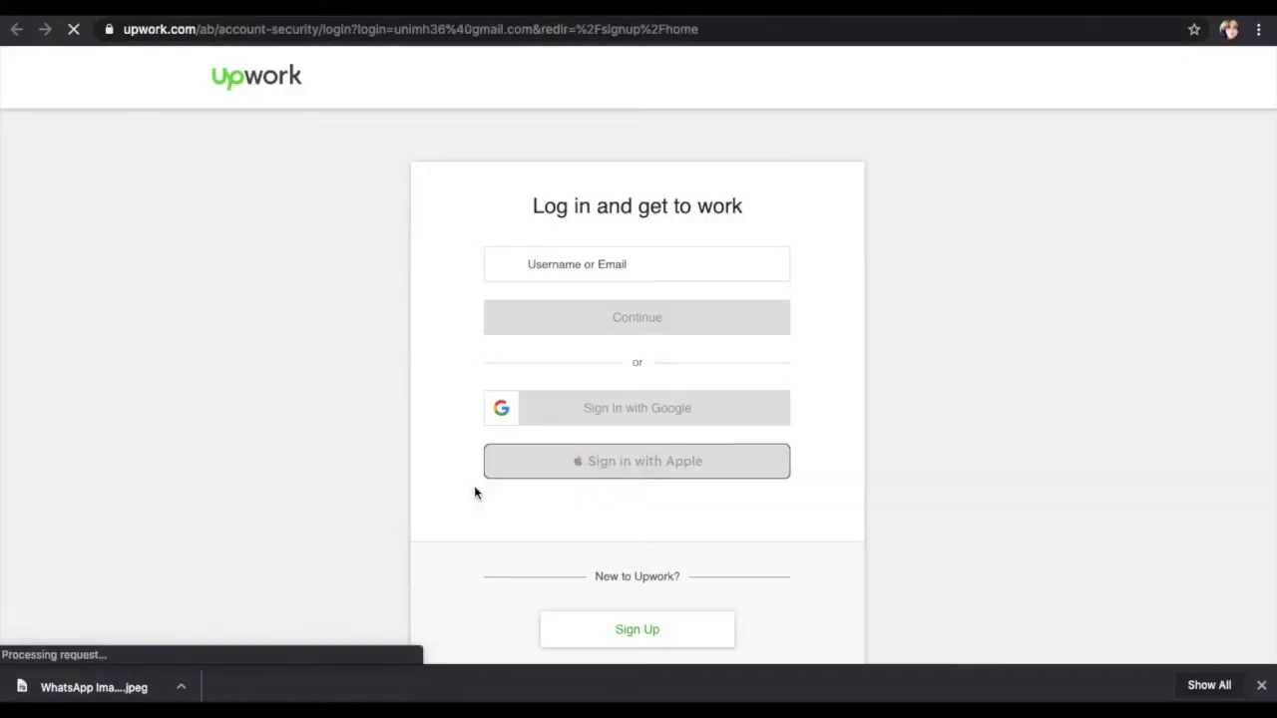
click(599, 317)
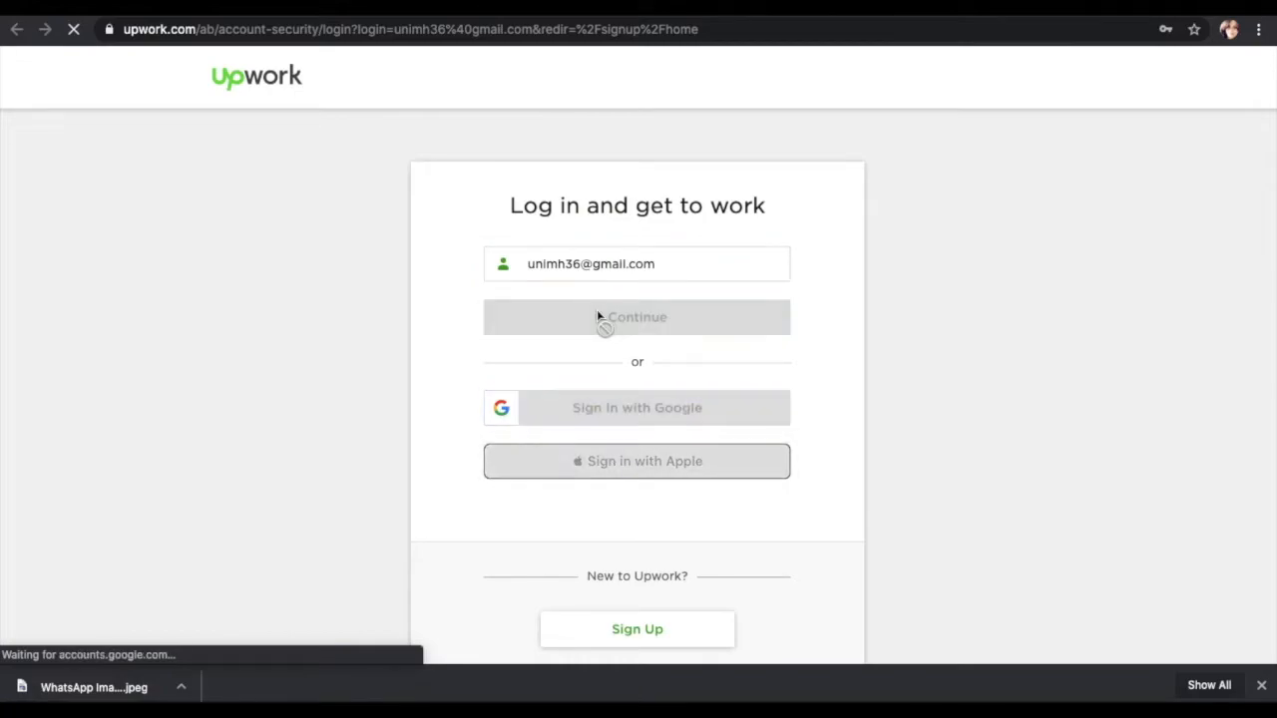
click(605, 290)
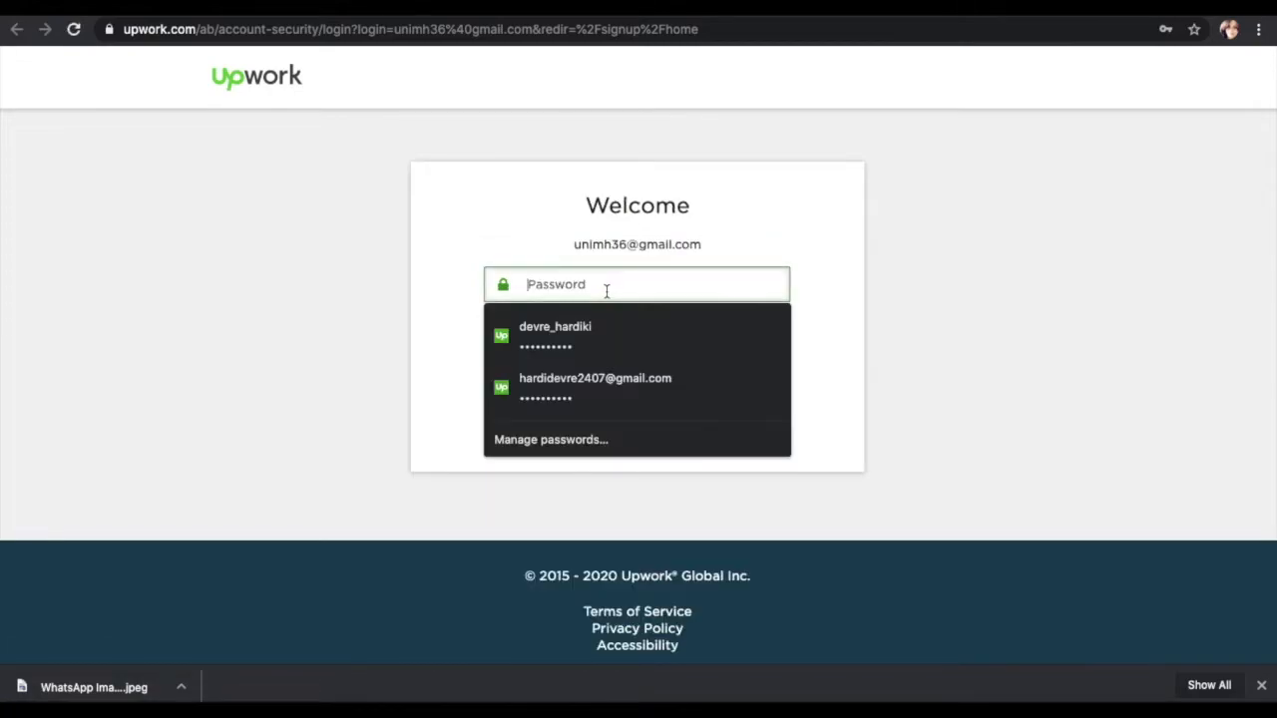
text(a)
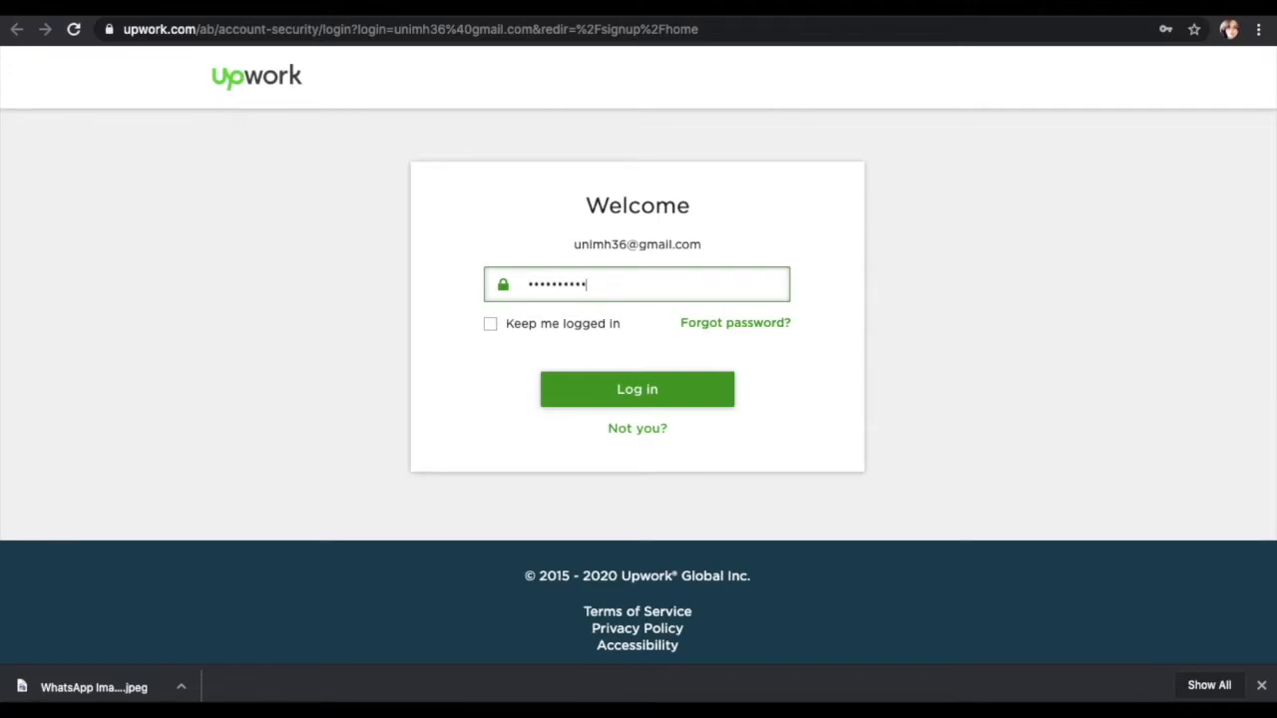
click(637, 398)
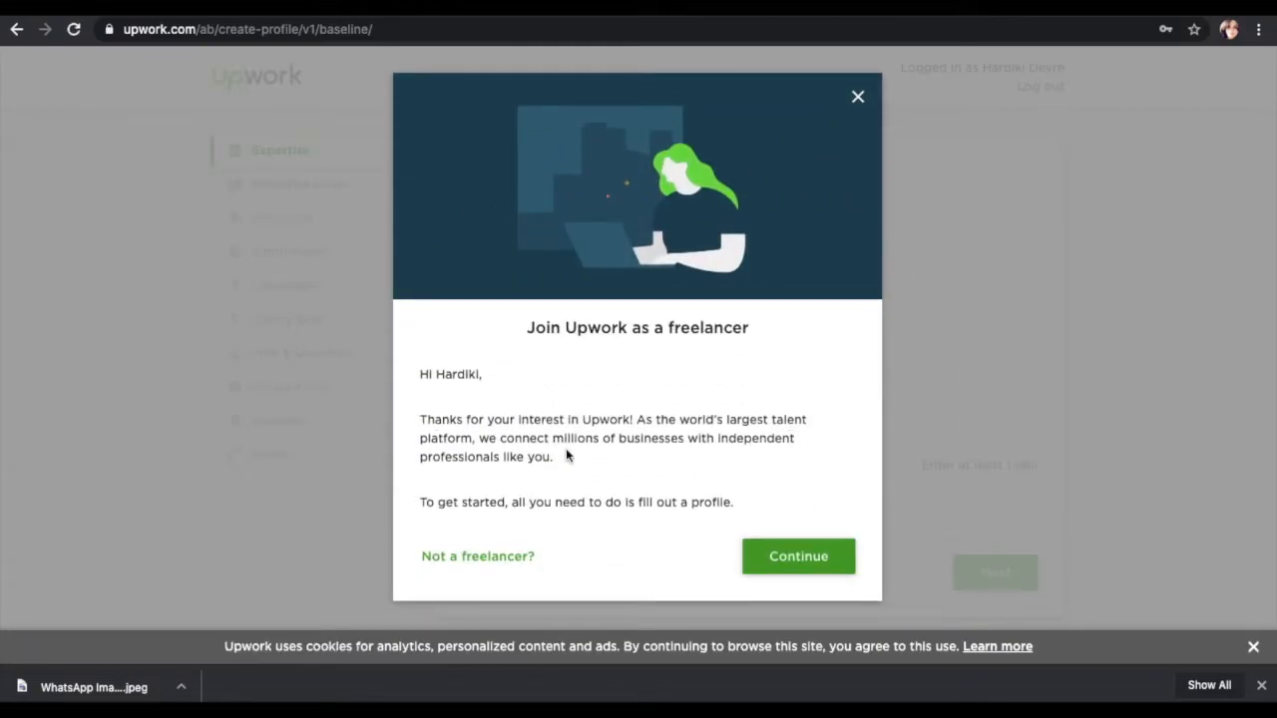
Step: Dismiss the welcome message and choose IT & Networking as the main service
click(781, 552)
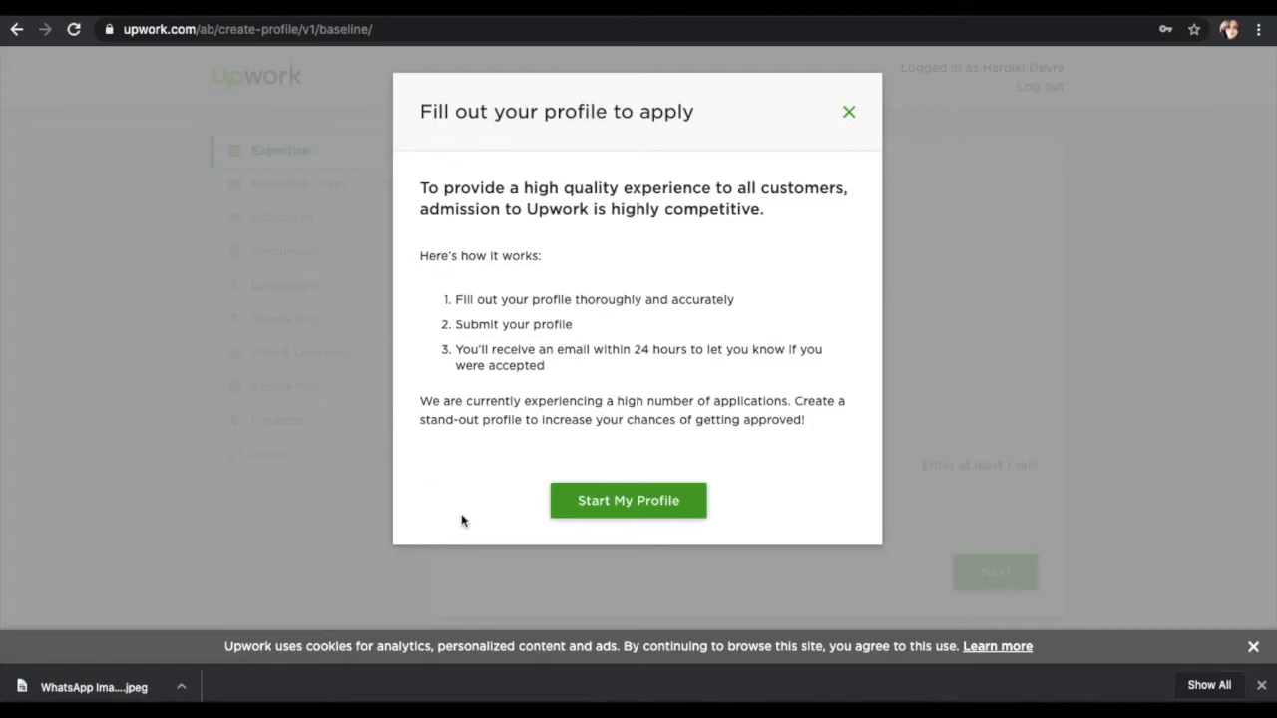
click(590, 513)
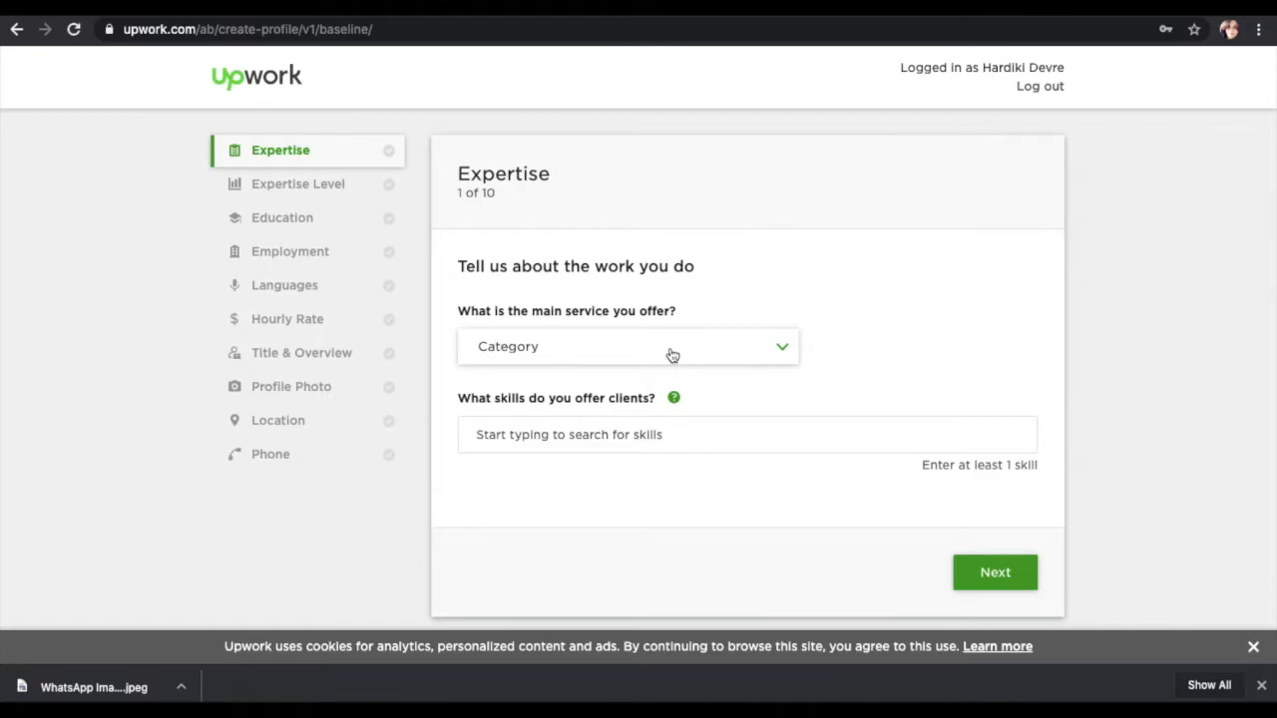
click(670, 349)
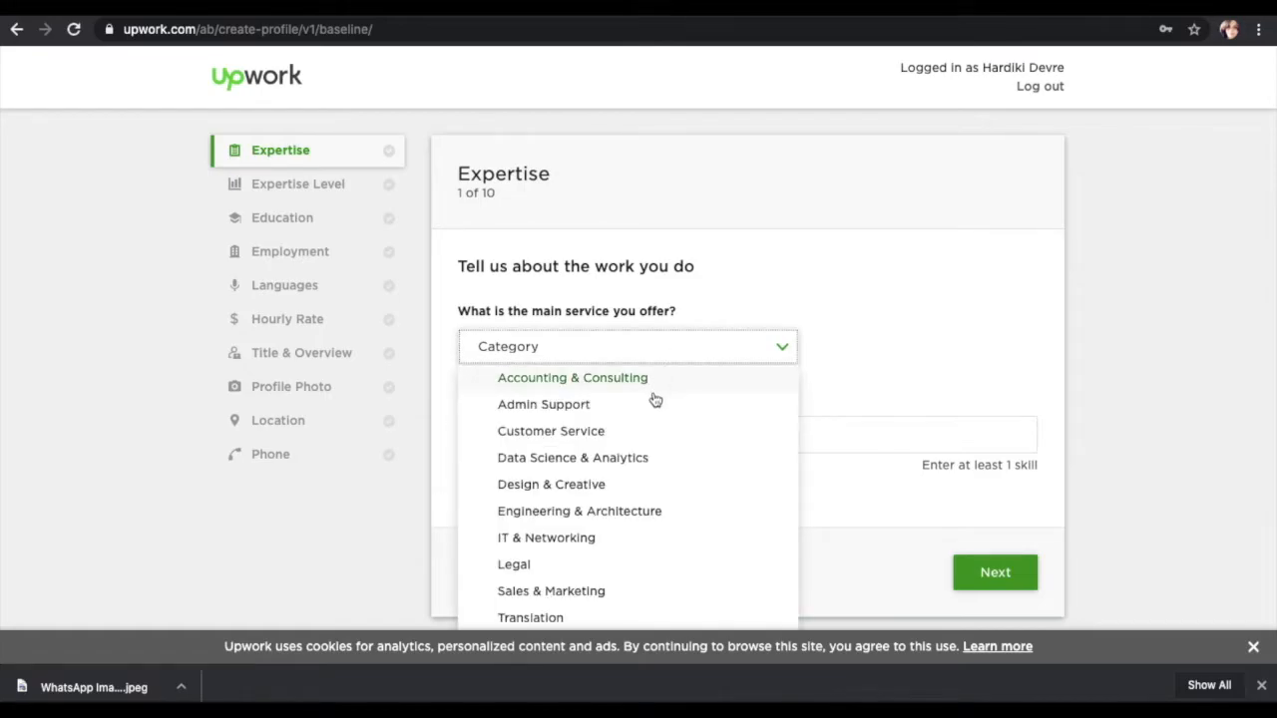
click(632, 540)
scroll(628, 535, down, 1)
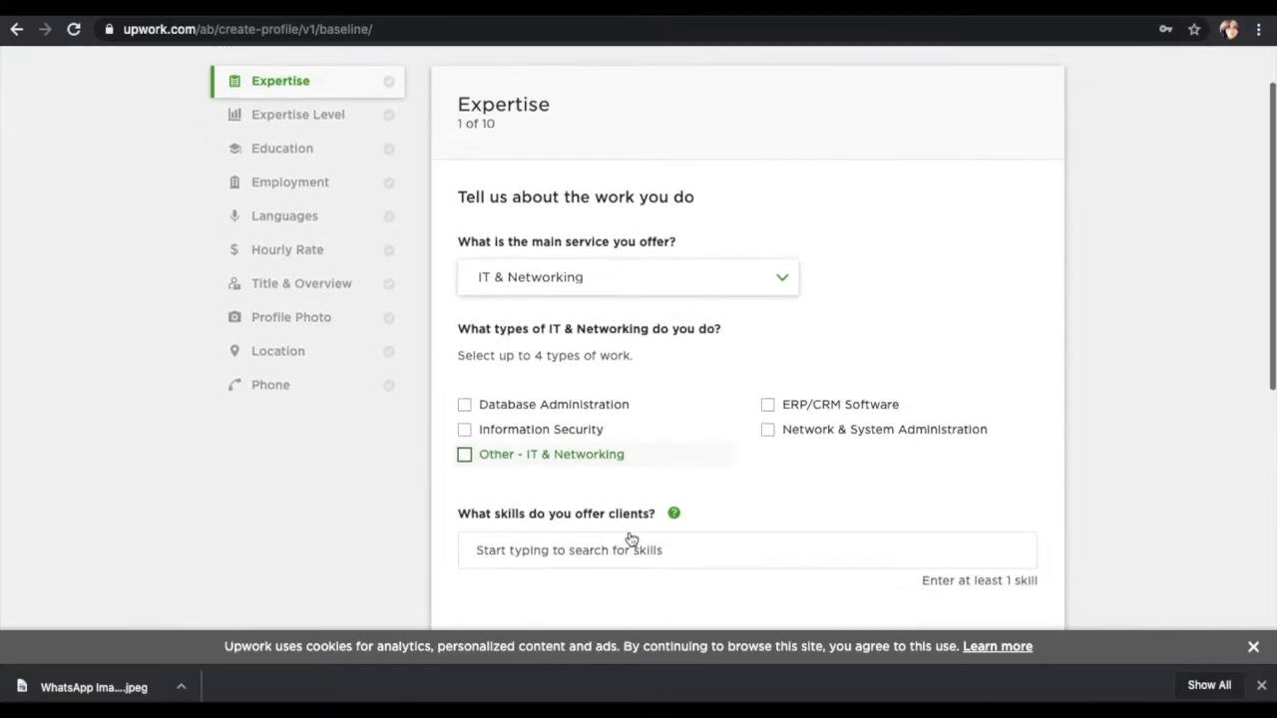
click(695, 264)
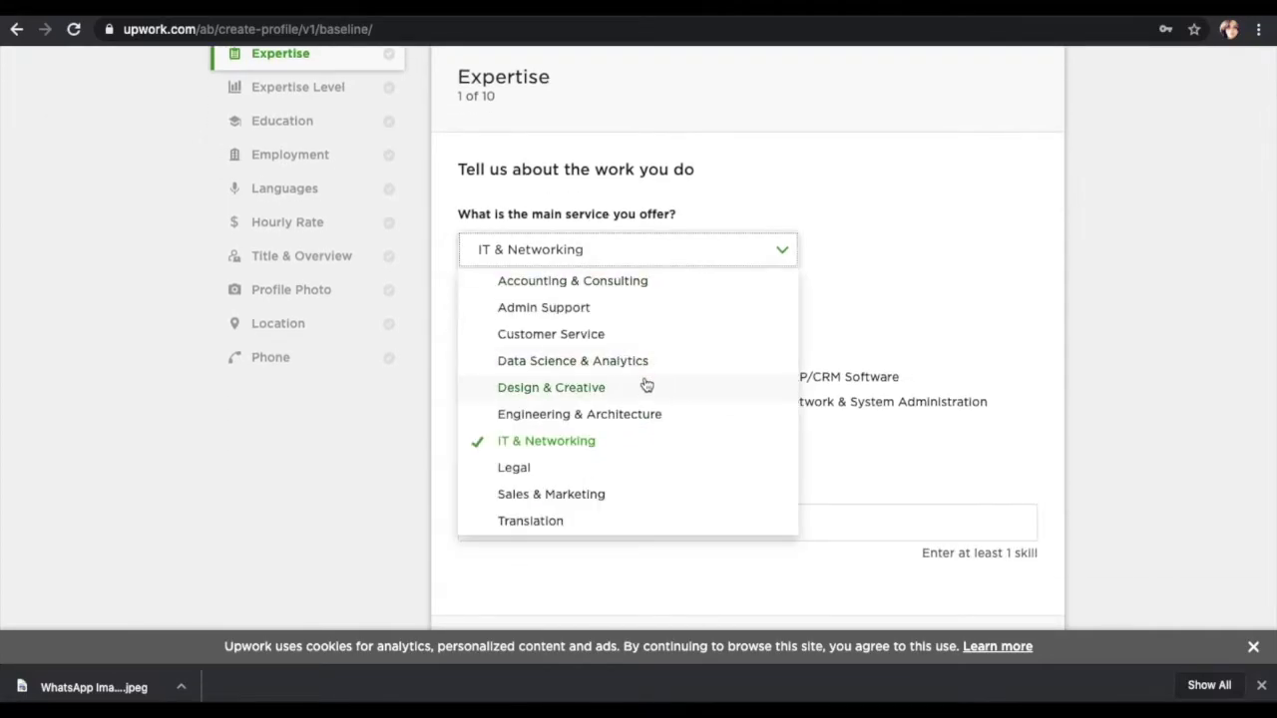
scroll(645, 387, down, 1)
click(859, 468)
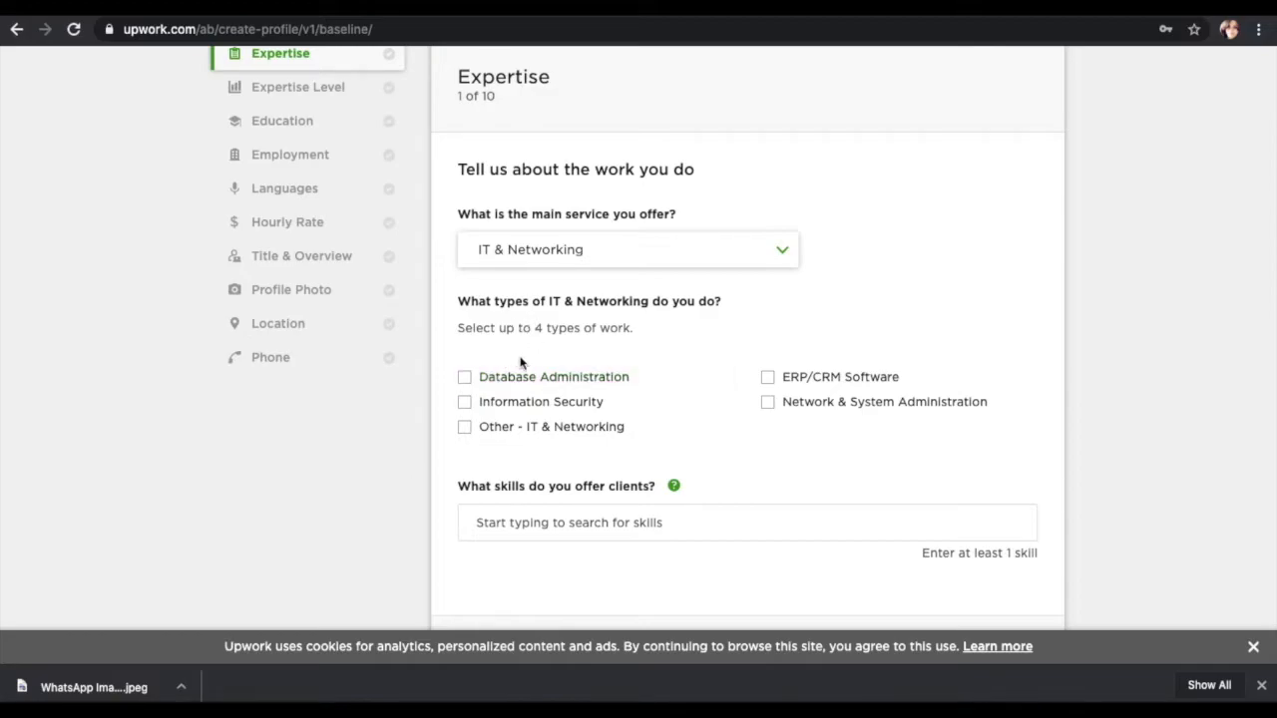
Step: Select Database Administration, Information Security, ERP/CRM Software and Other - IT & Networking as work types
click(555, 386)
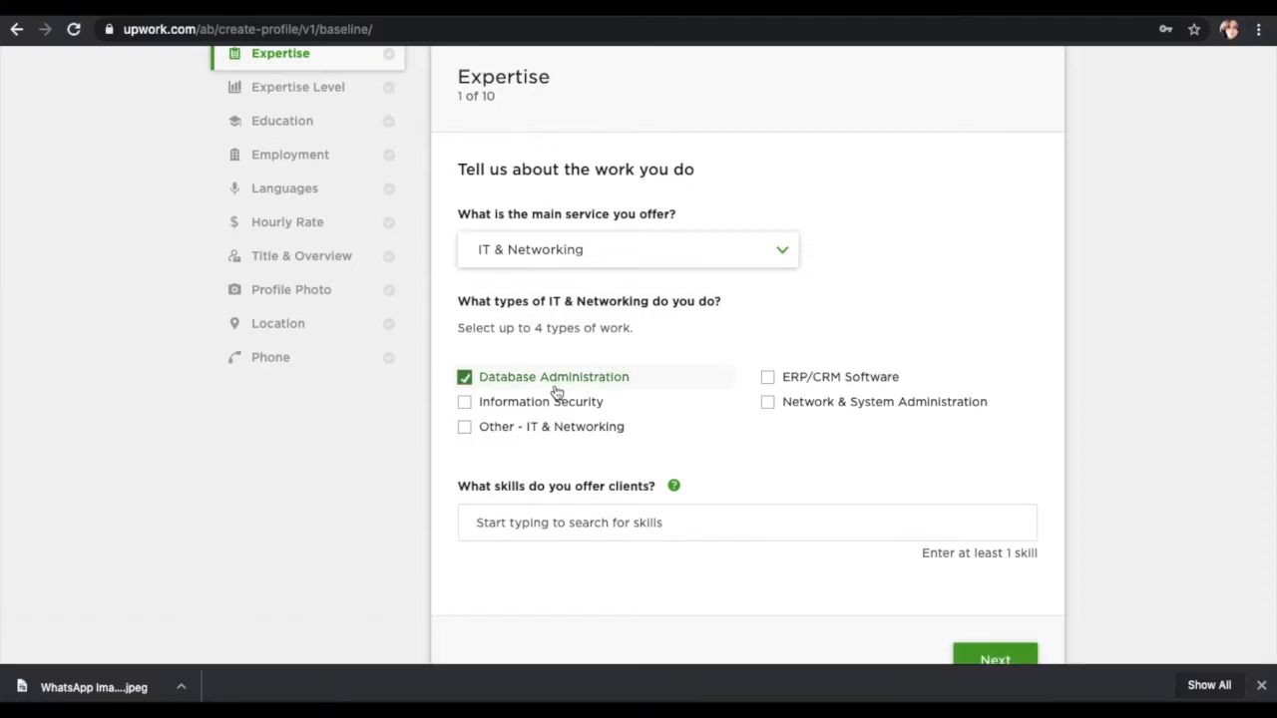
click(553, 409)
click(854, 384)
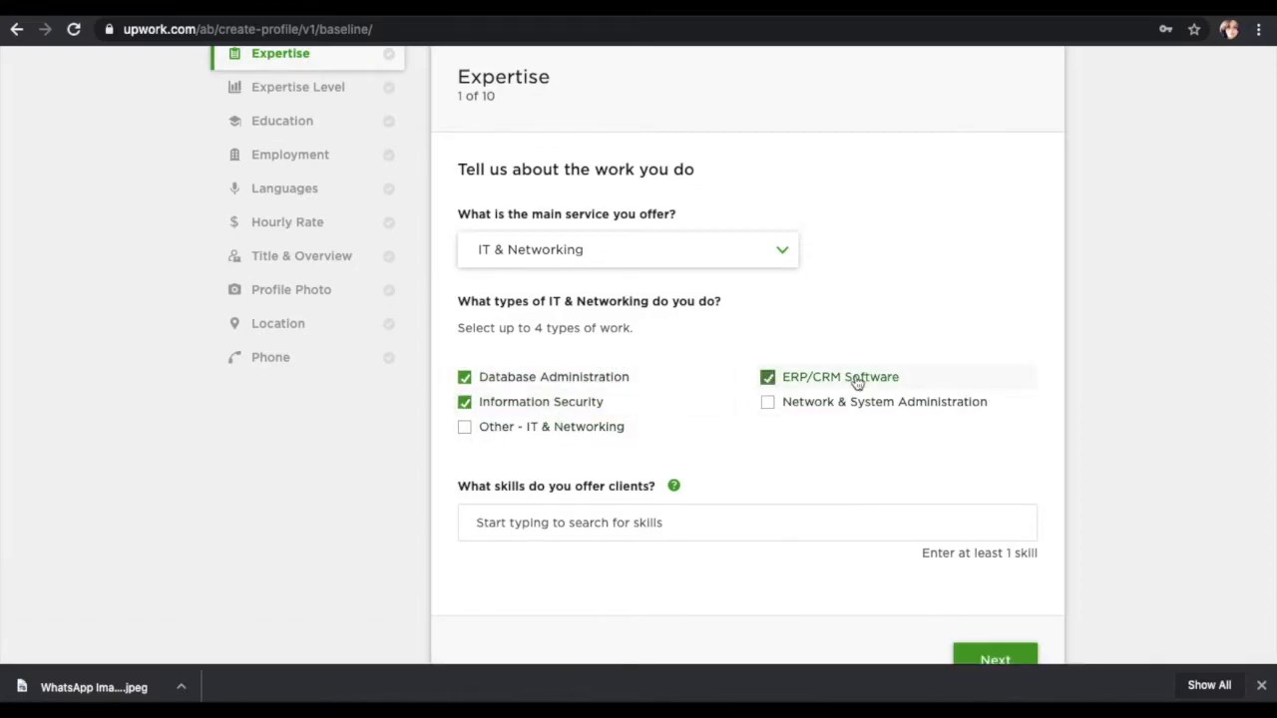
click(843, 402)
scroll(565, 507, down, 1)
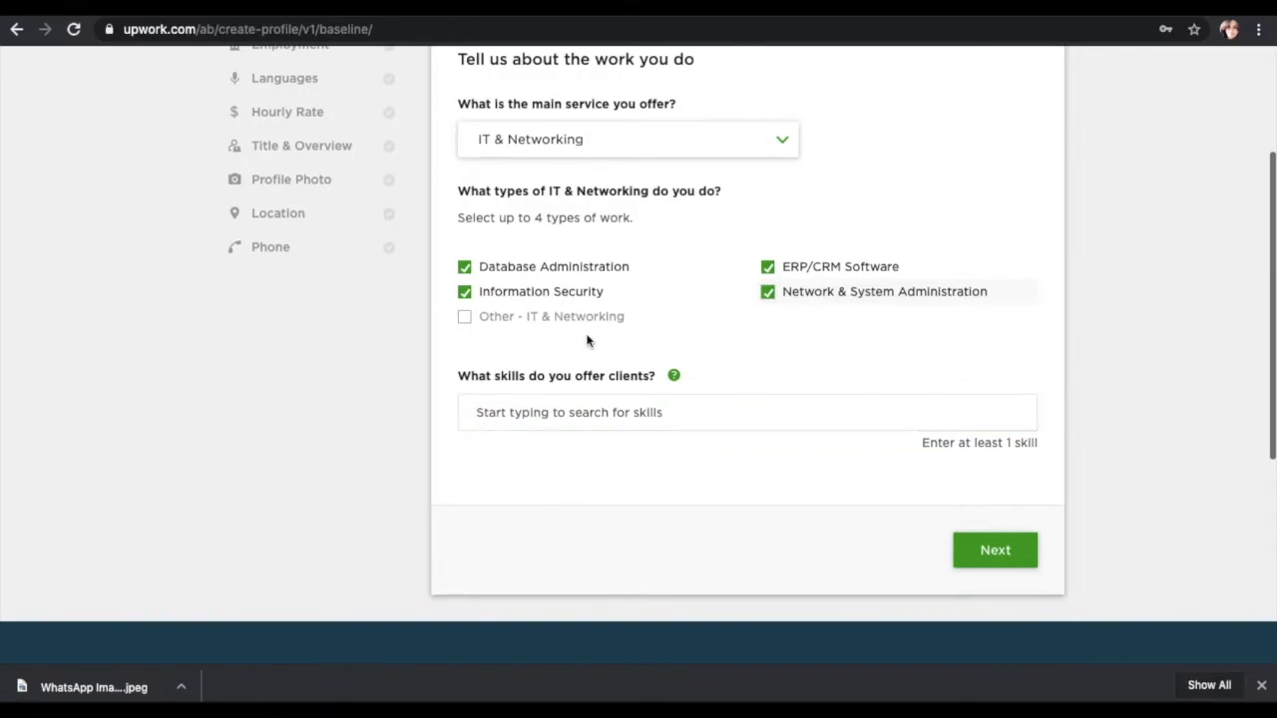
click(767, 292)
click(624, 321)
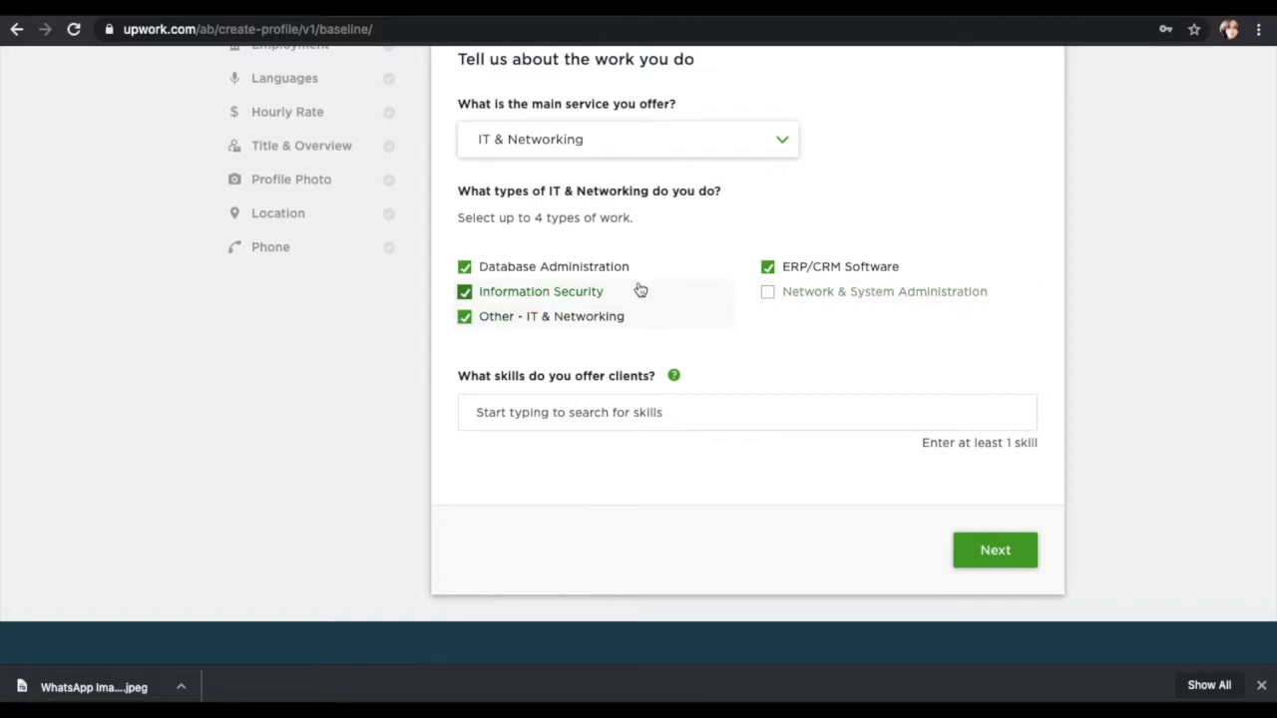
Step: Add Web Application and Web Apps as skills and submit the expertise step
click(589, 399)
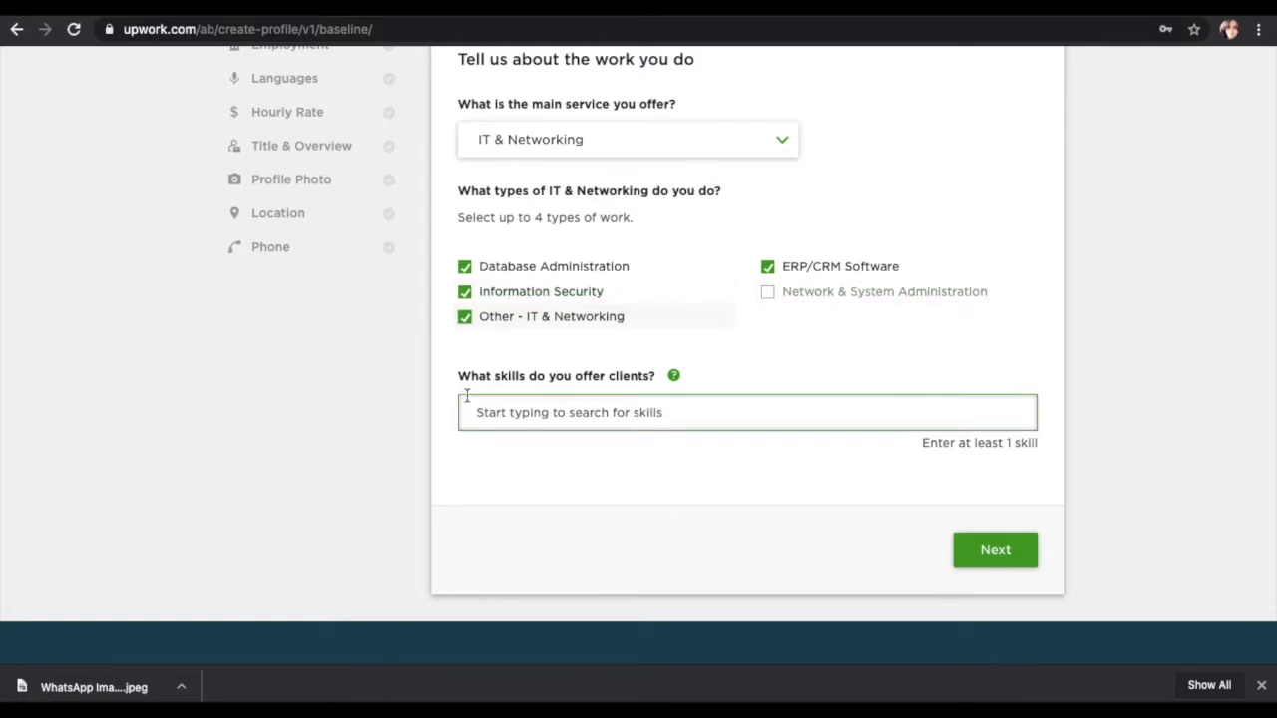
click(630, 413)
text(web)
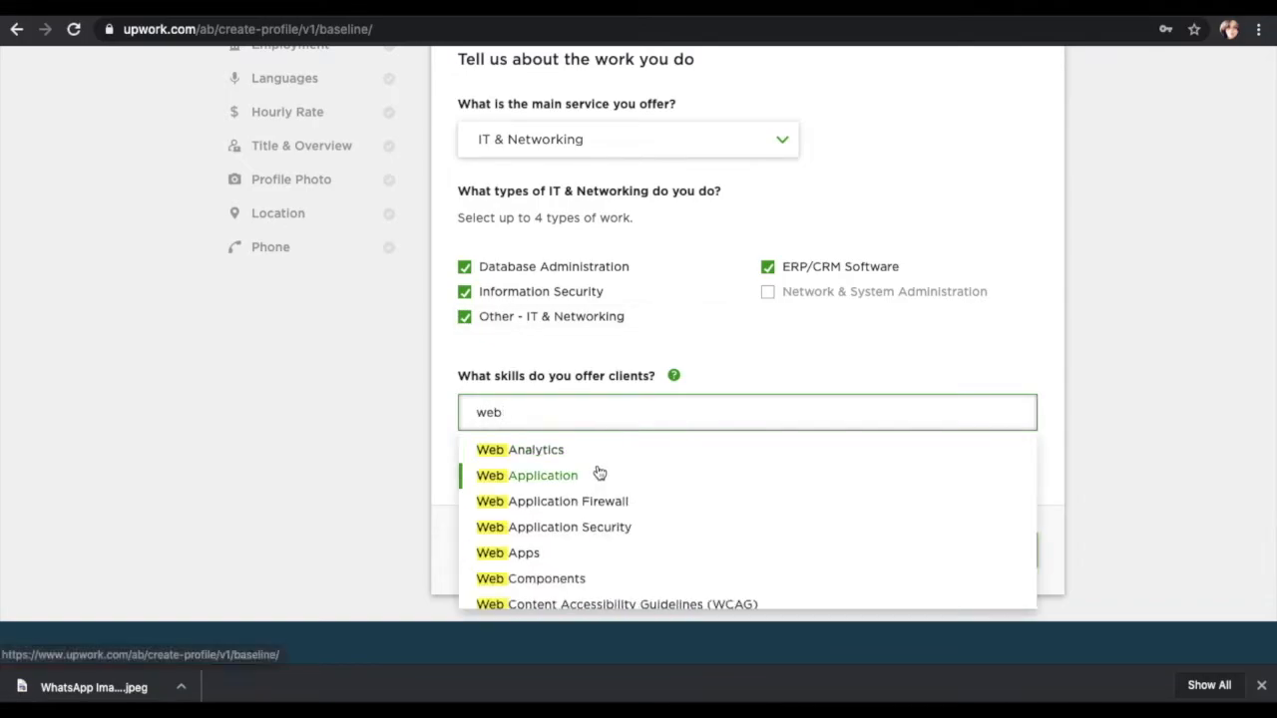
click(597, 474)
click(690, 403)
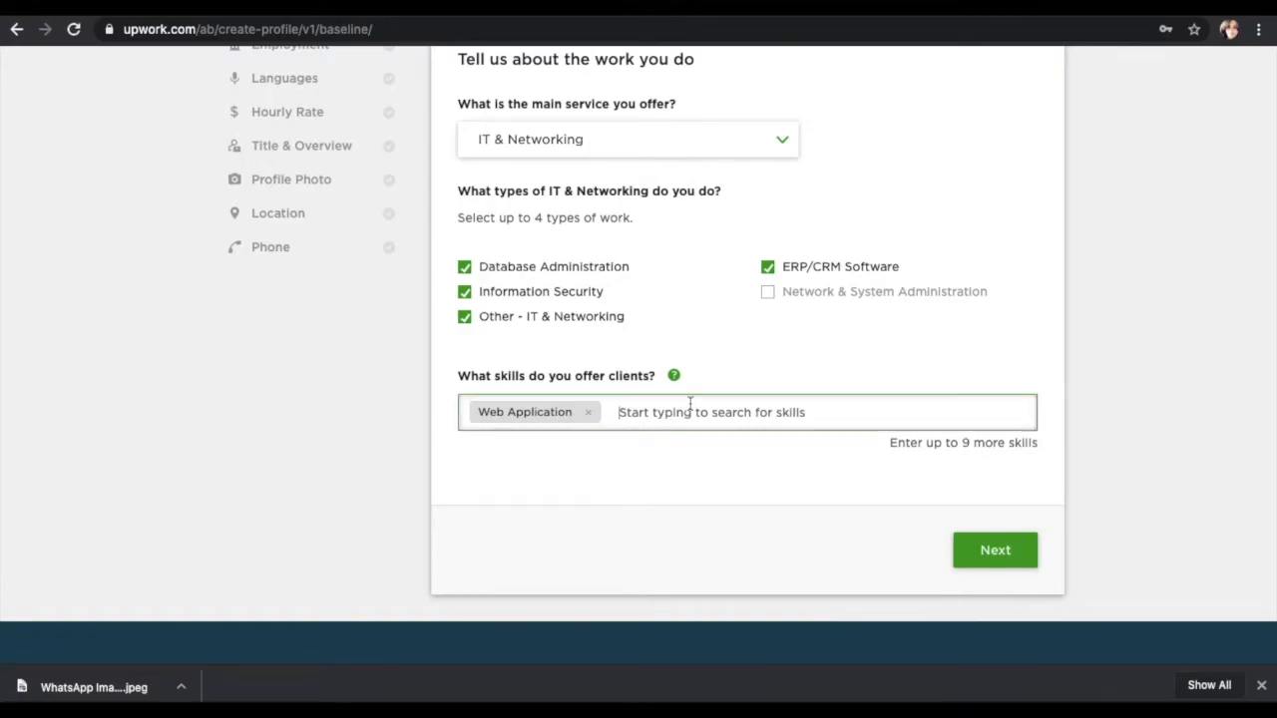
text(web)
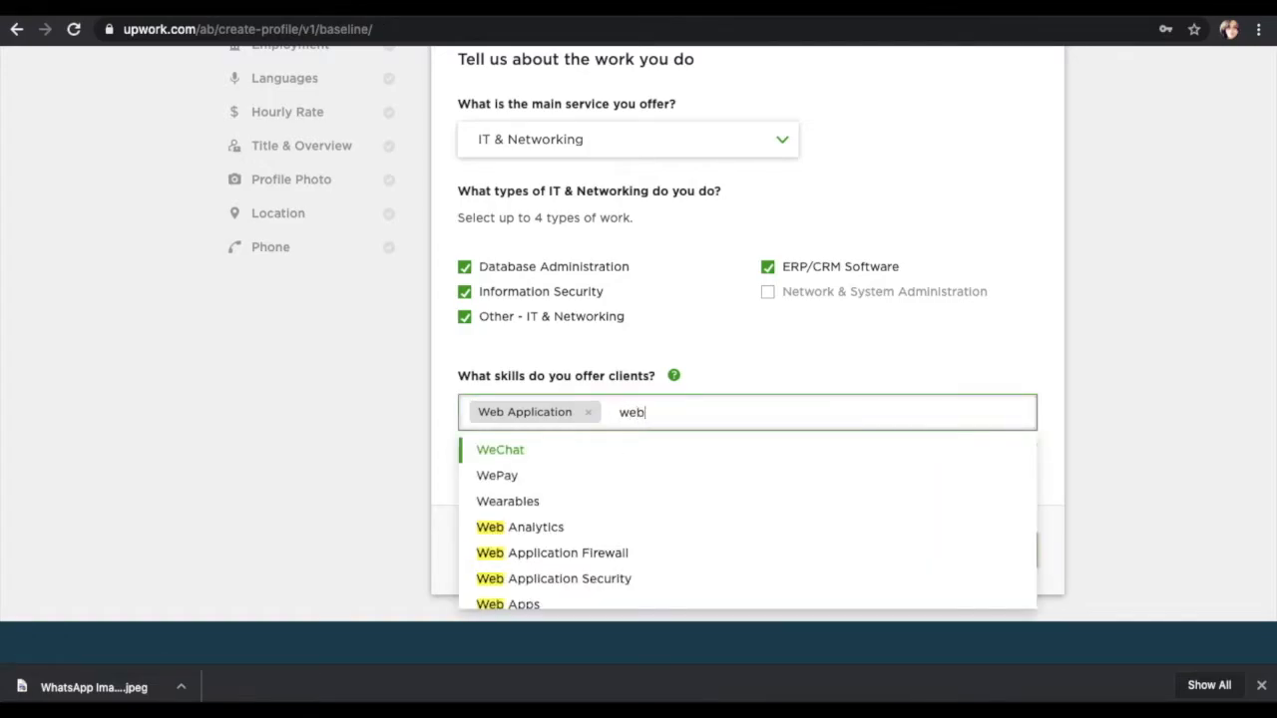
scroll(648, 509, down, 1)
click(645, 525)
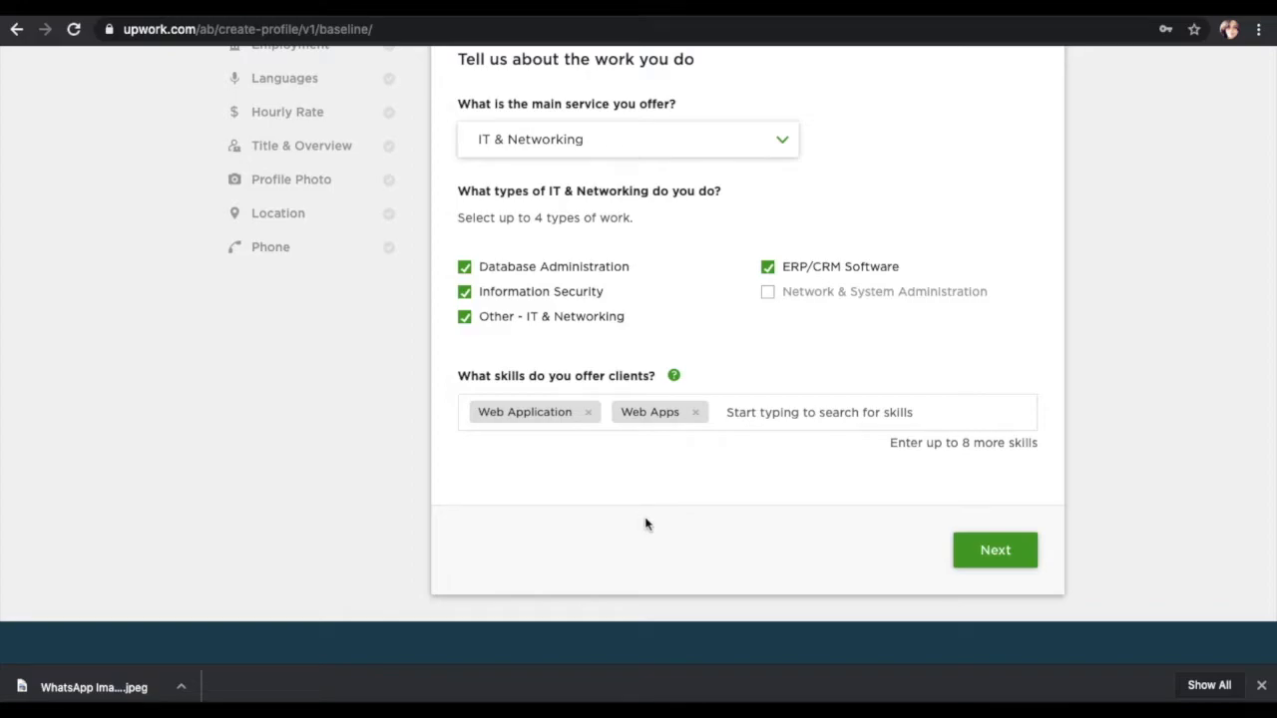
click(1019, 552)
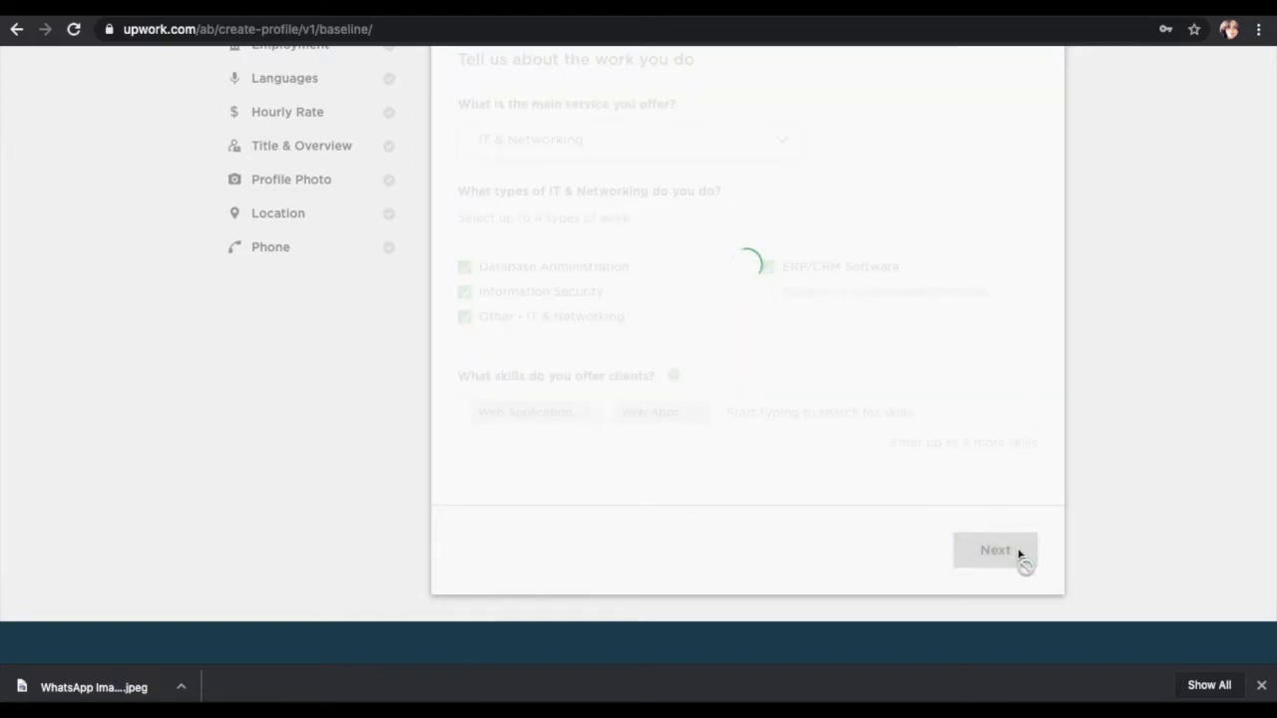
Step: Choose Expert as the experience level and continue to the Education step
scroll(1018, 556, up, 1)
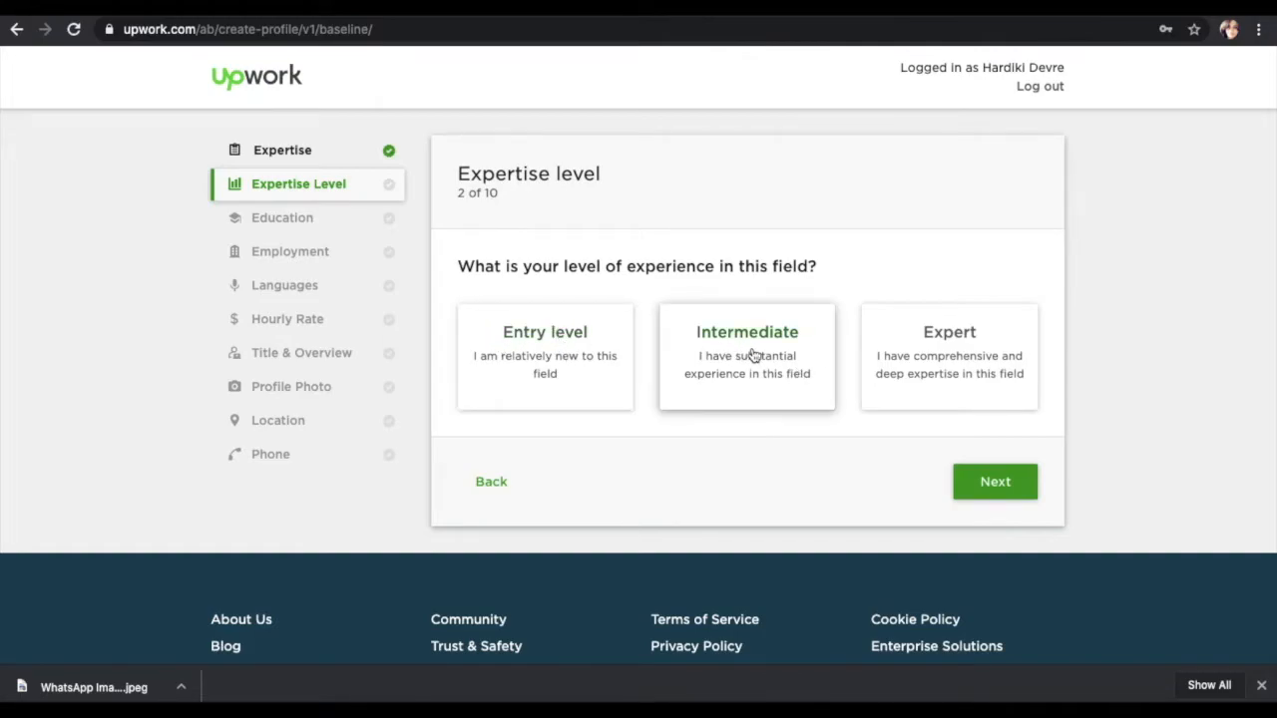
click(981, 359)
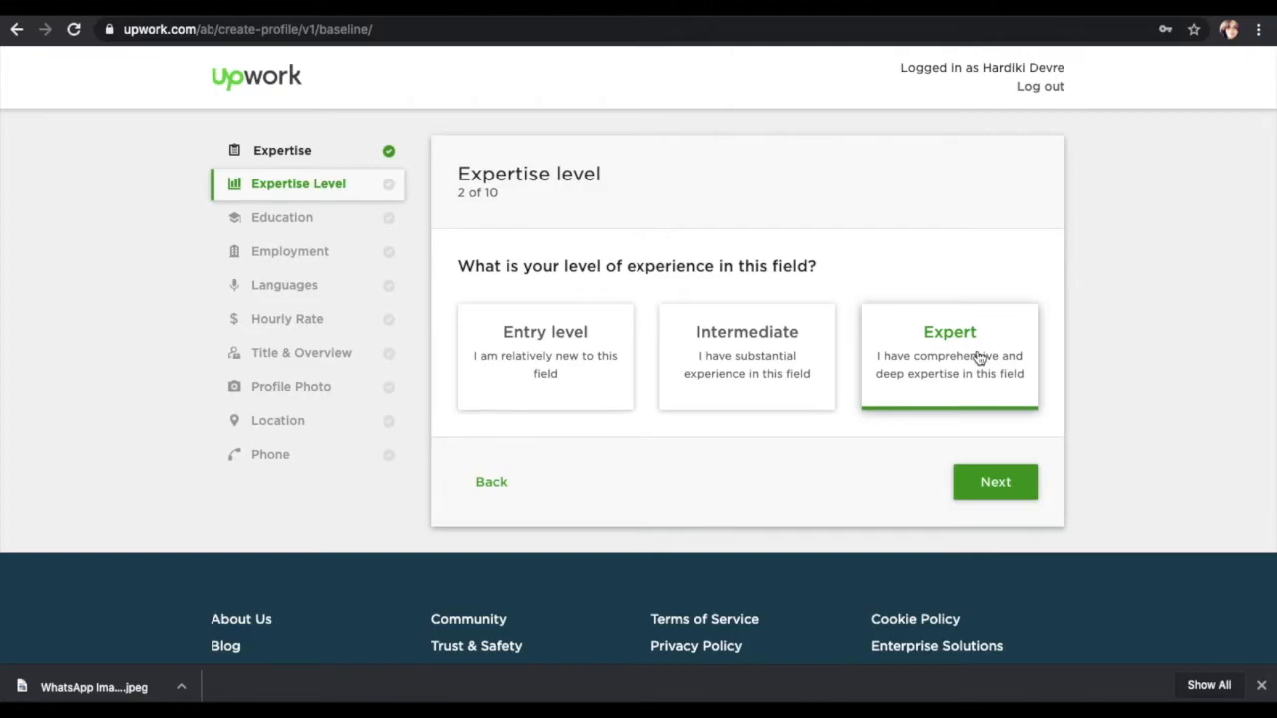
click(982, 484)
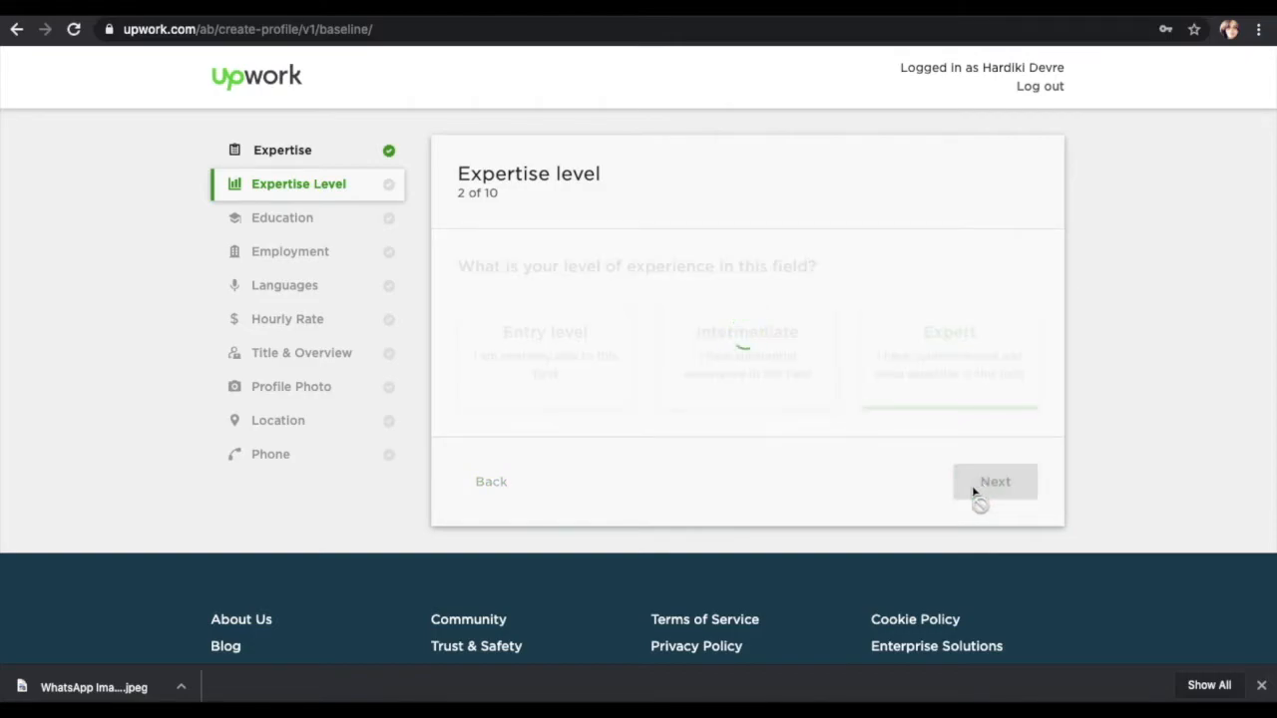
scroll(667, 359, down, 2)
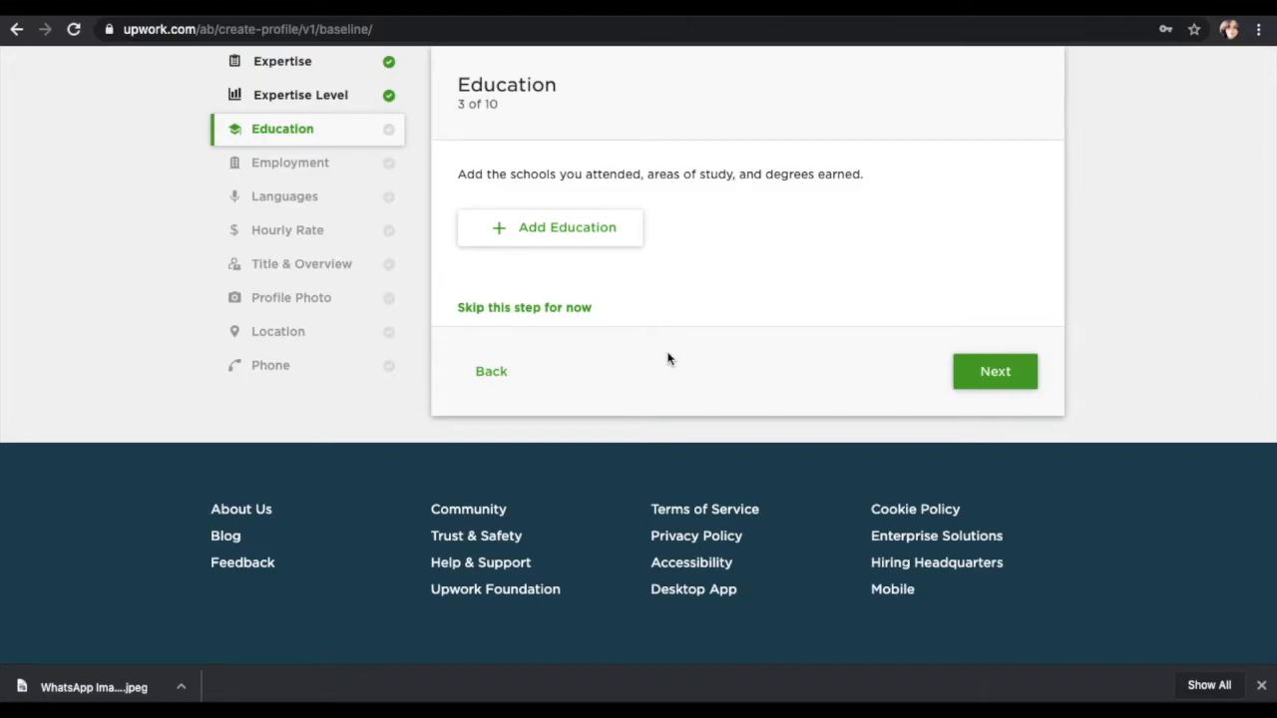
scroll(668, 359, up, 2)
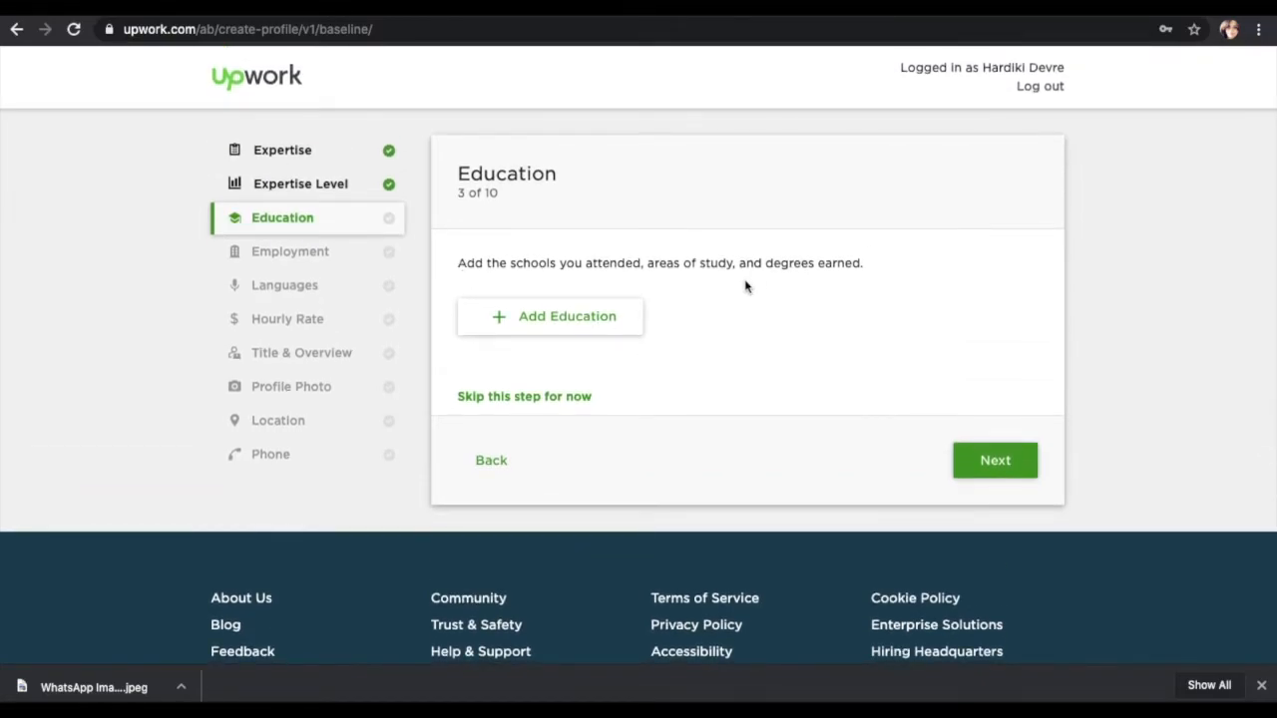
Step: Enter Dhirubhai Ambani Institute, Computer science, and Bachelor of Technology (B.Tech.) in a new education entry
click(588, 310)
click(556, 222)
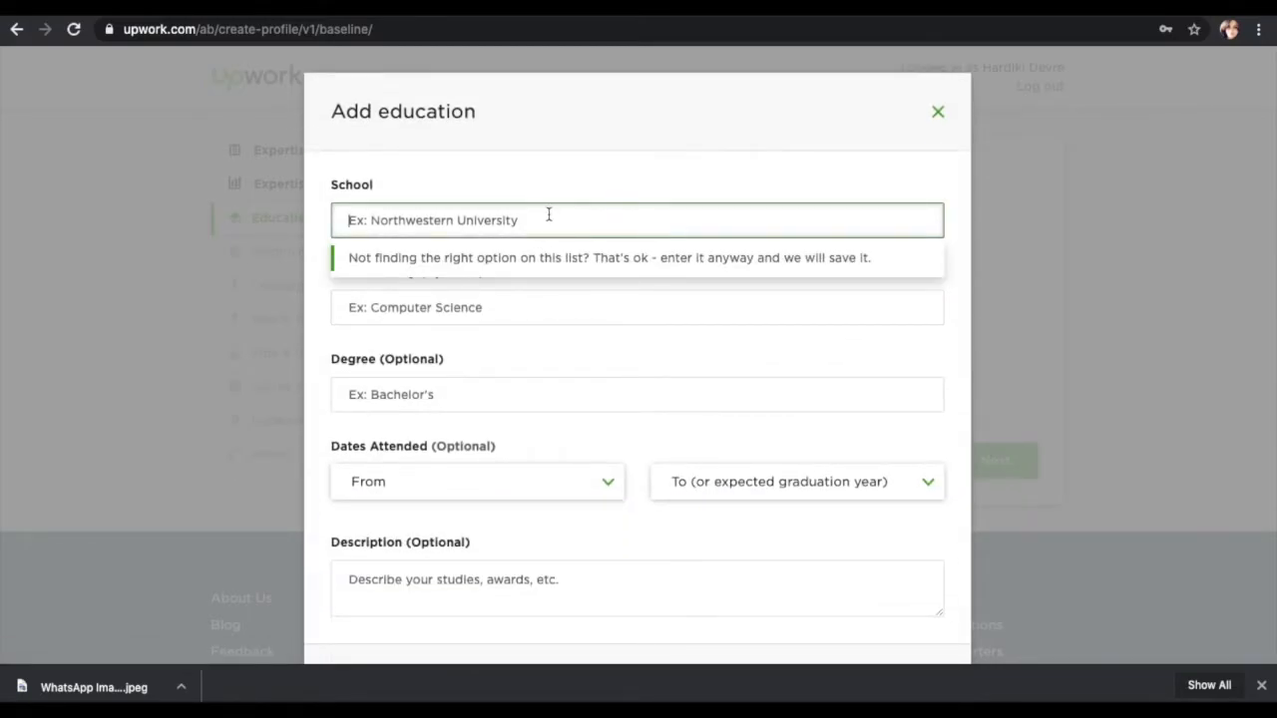
text(Dhl)
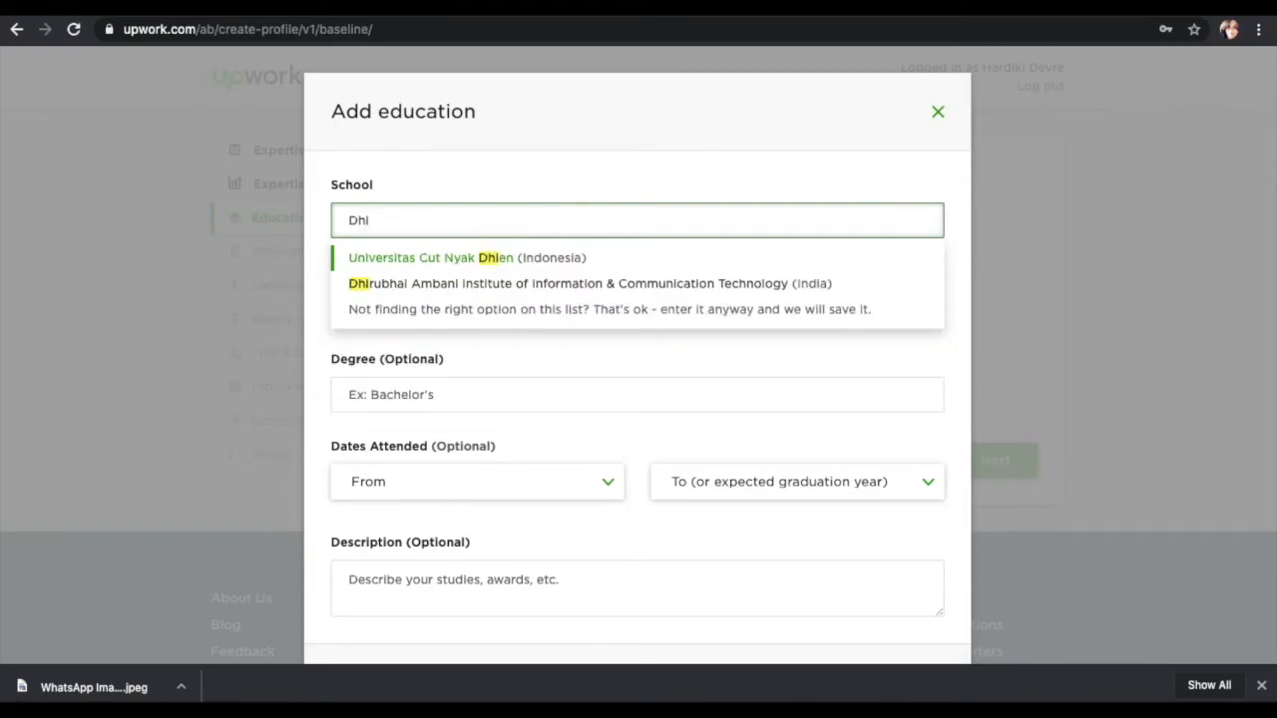
click(564, 283)
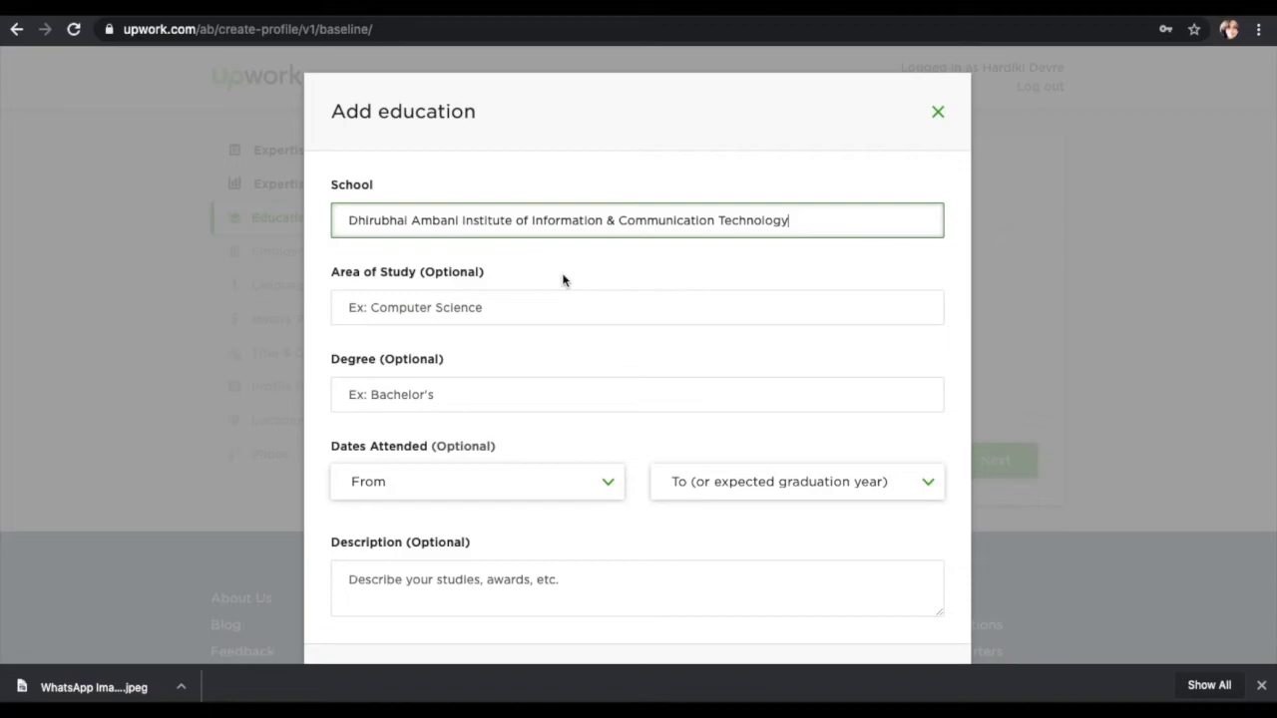
click(499, 302)
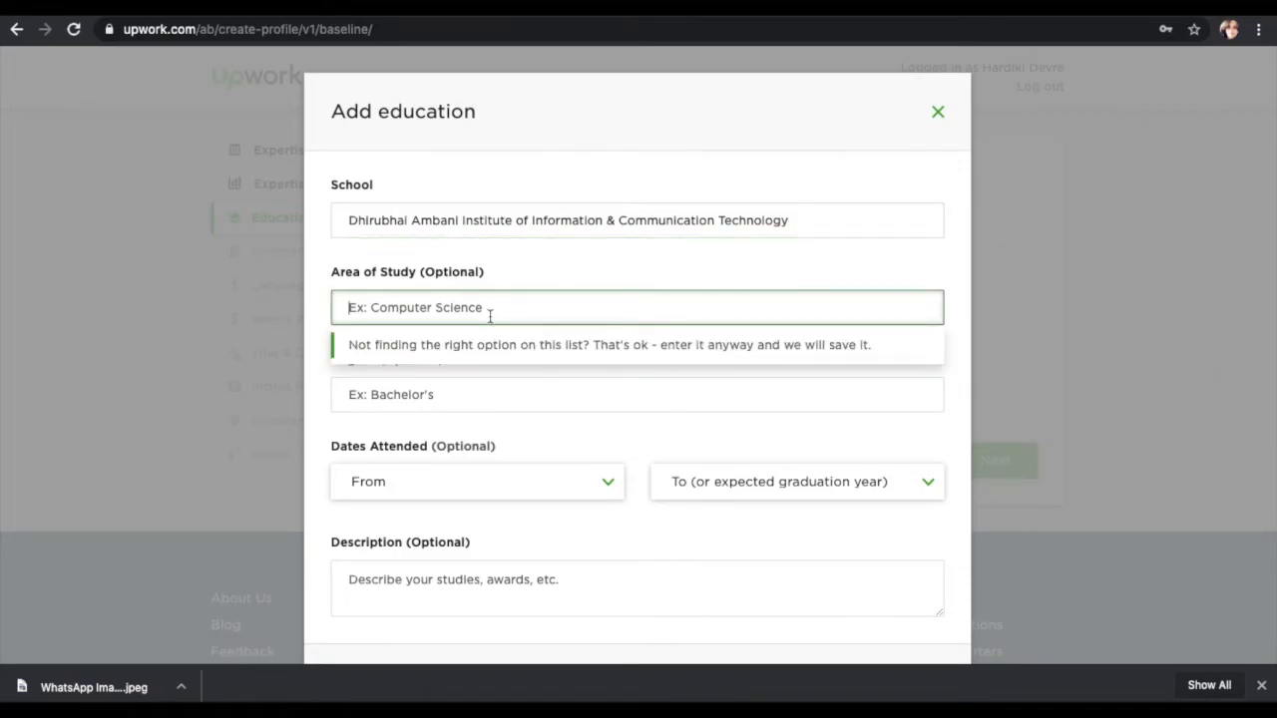
text(comp)
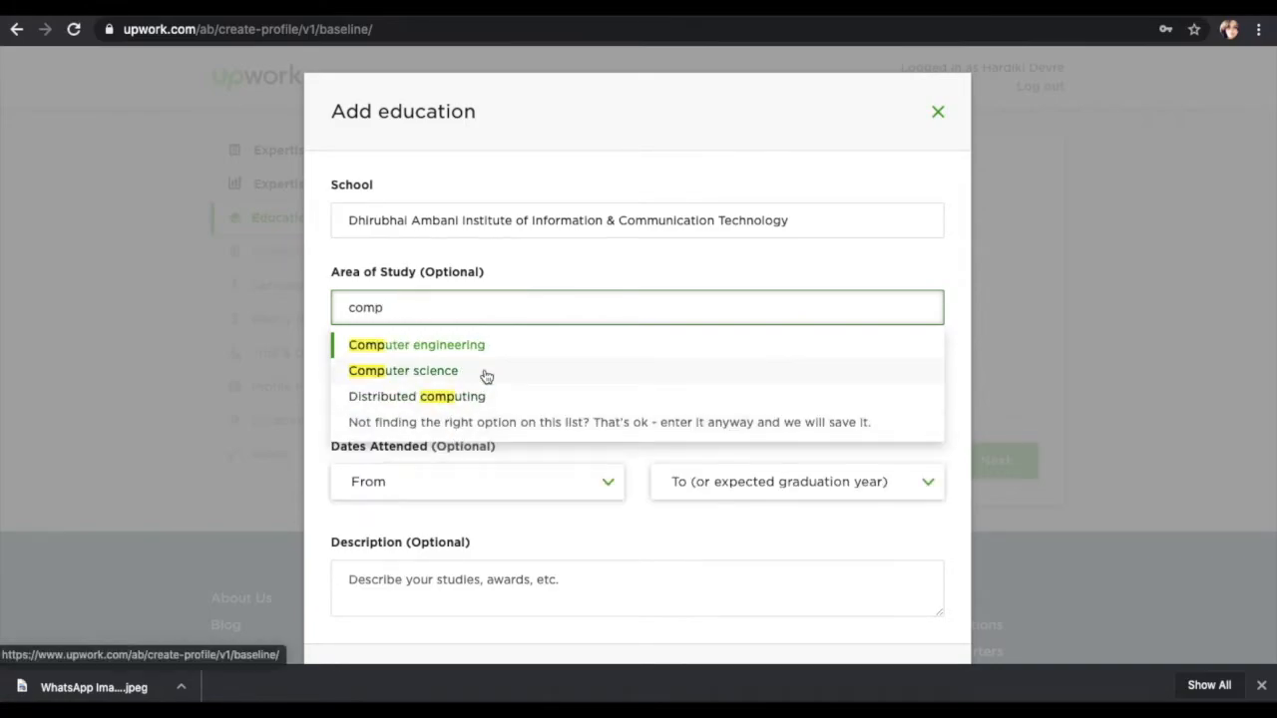
click(403, 370)
click(494, 394)
text(bach)
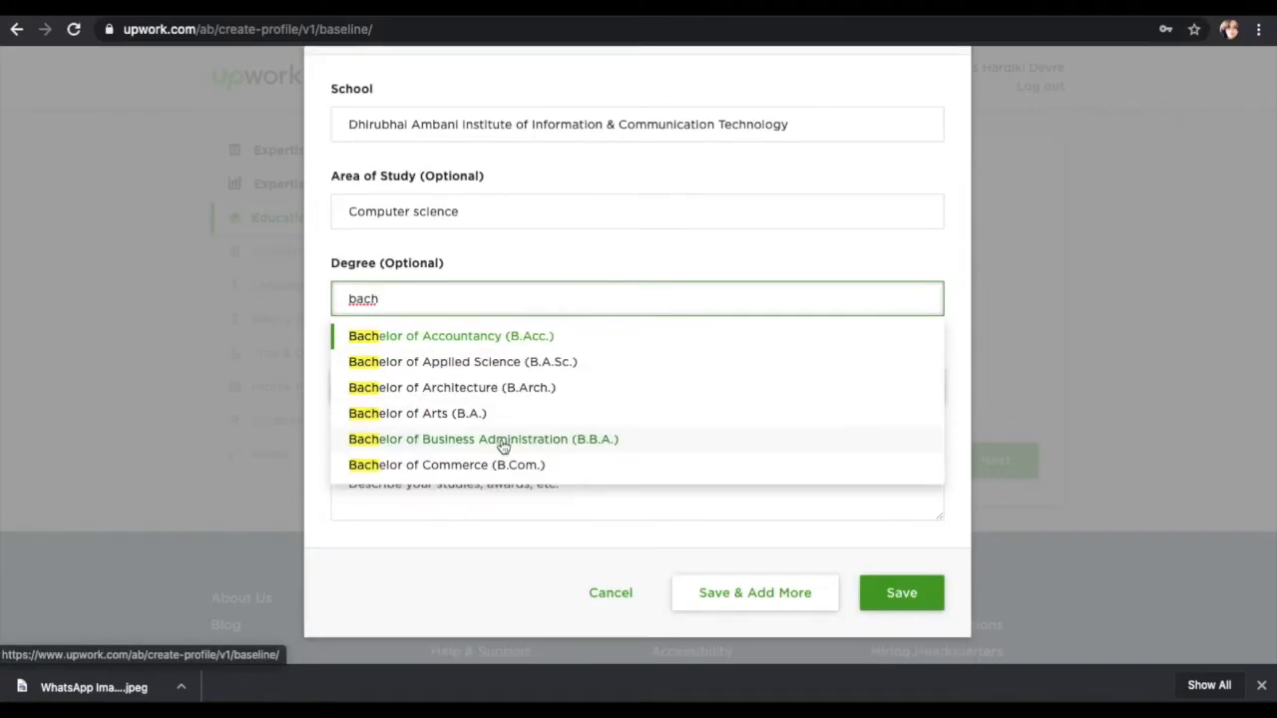
key(BackSpace)
key(BackSpace)
key(BackSpace)
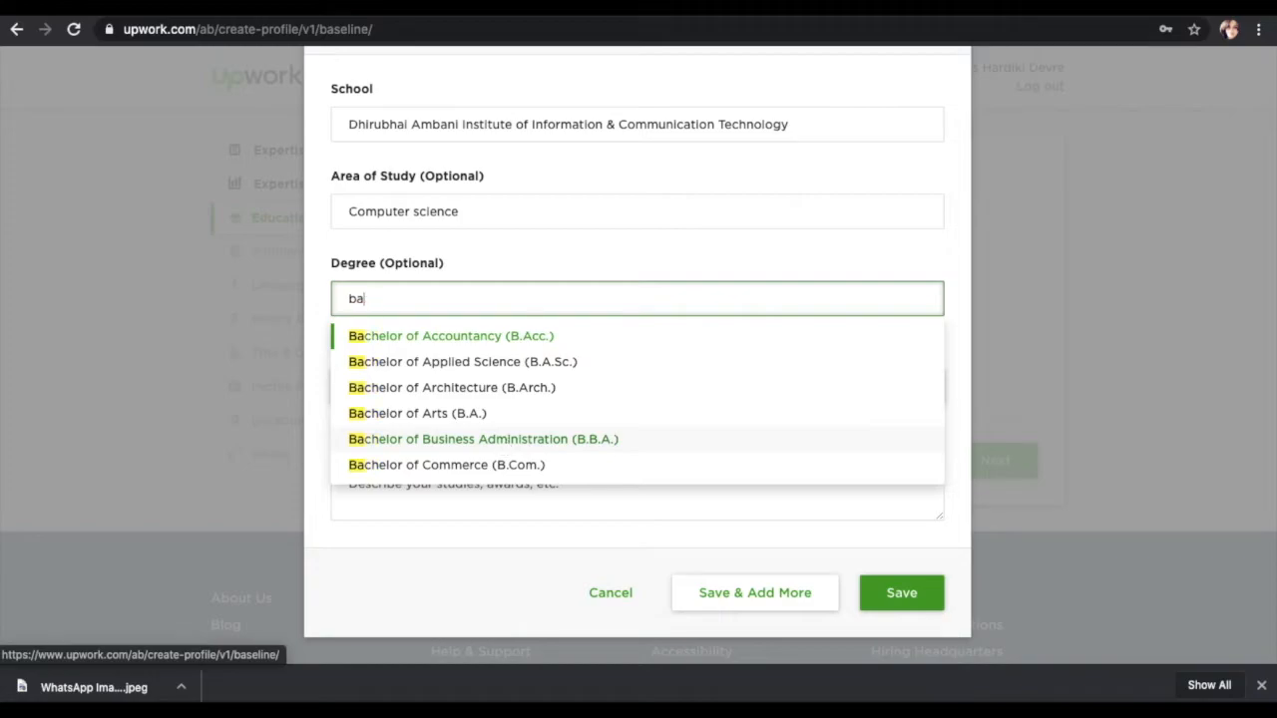
text(tech)
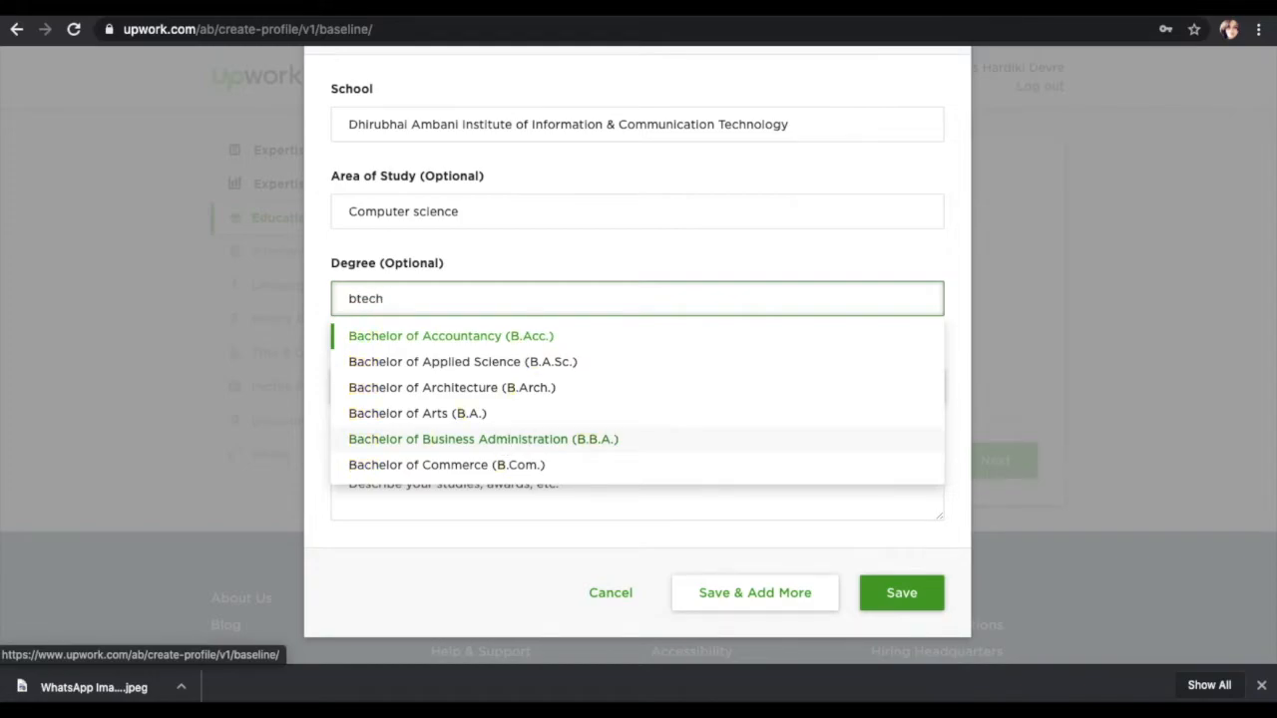
click(508, 335)
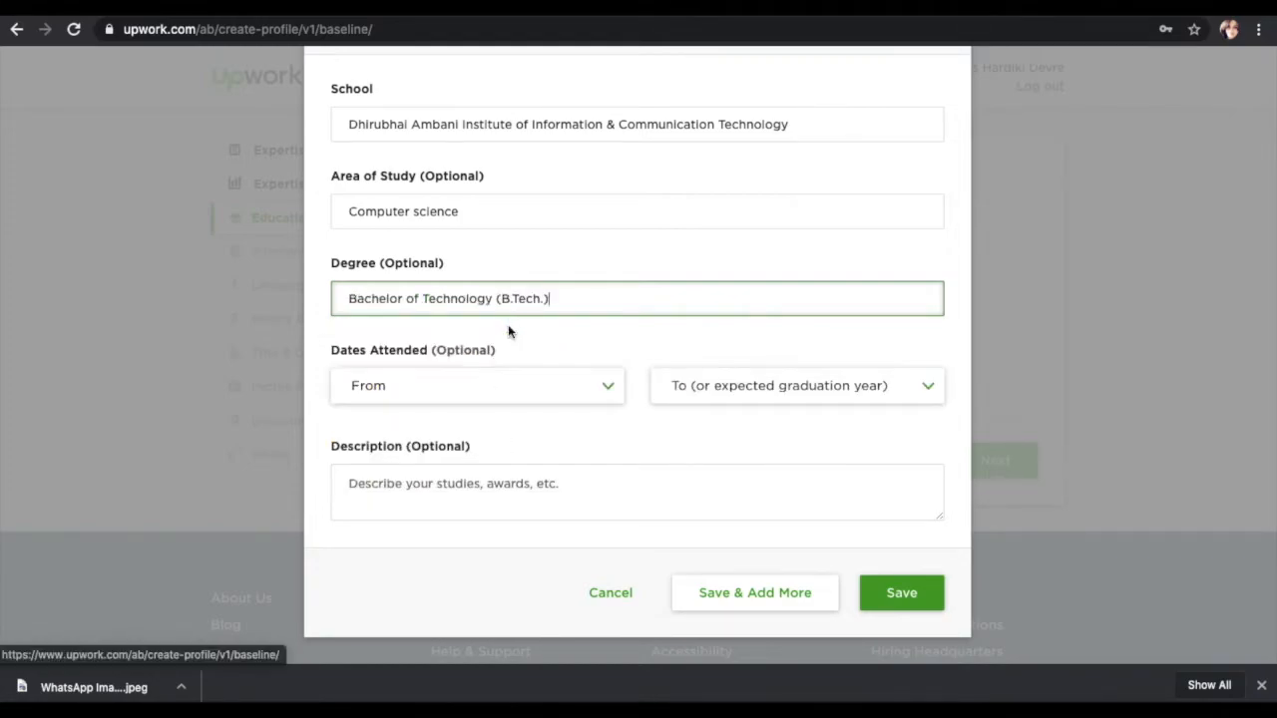
Step: Set the attendance years from 2016 to 2020 and save the education entry
click(491, 399)
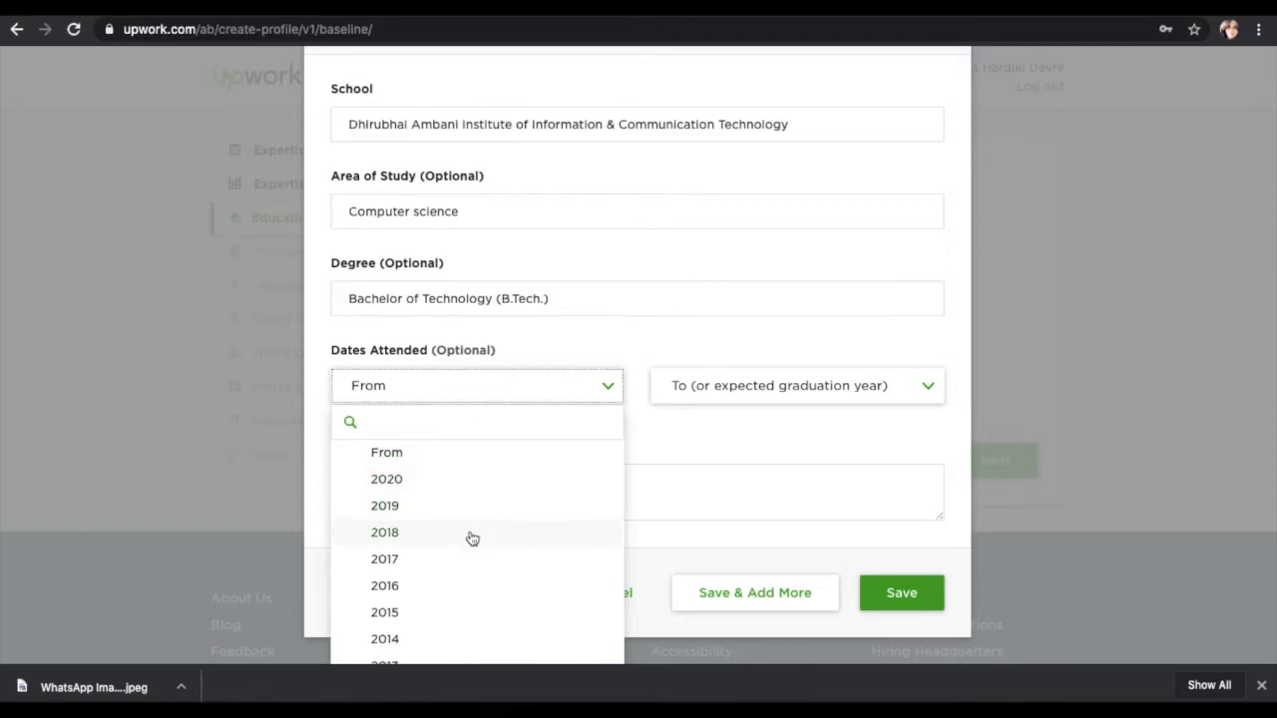
click(447, 585)
click(708, 381)
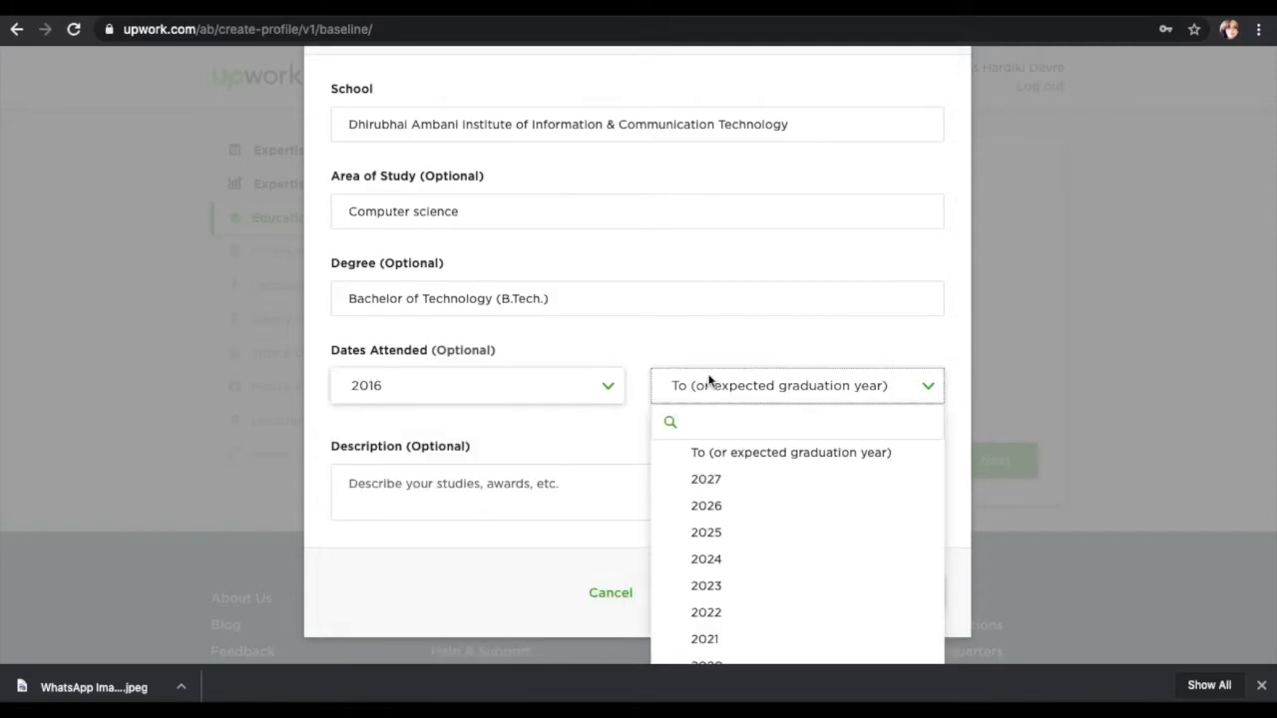
scroll(713, 530, down, 2)
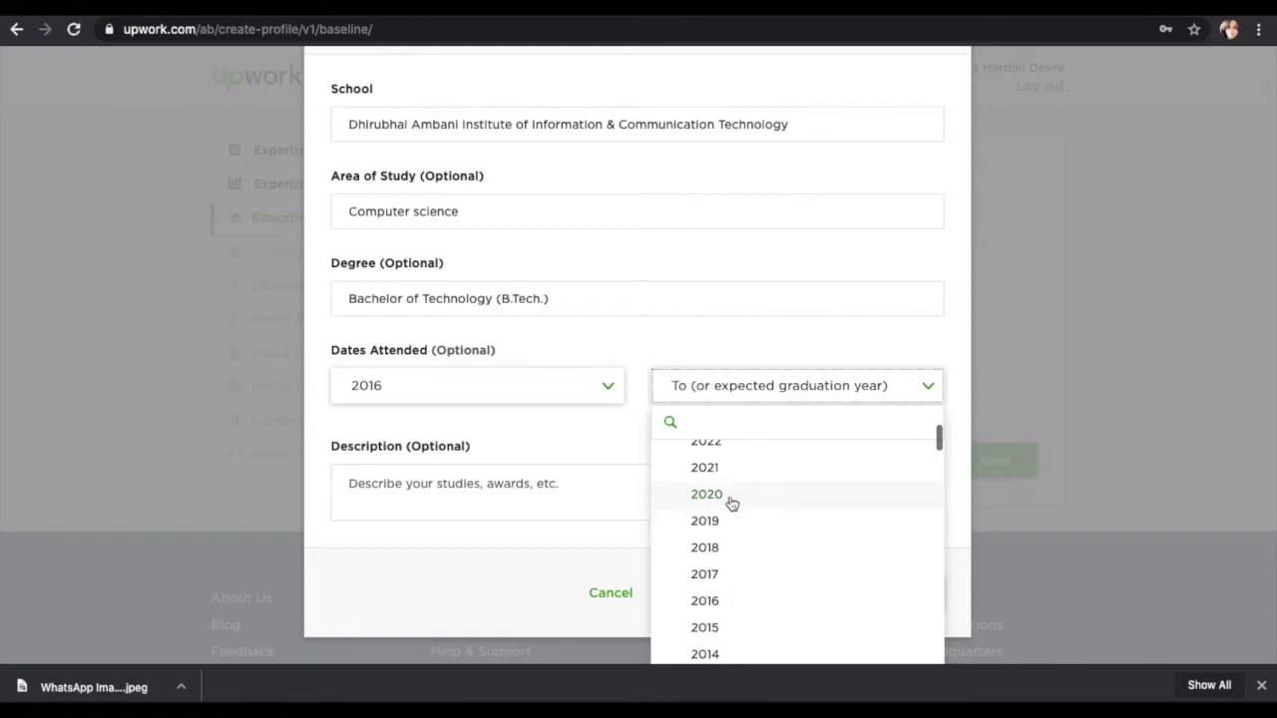
click(731, 504)
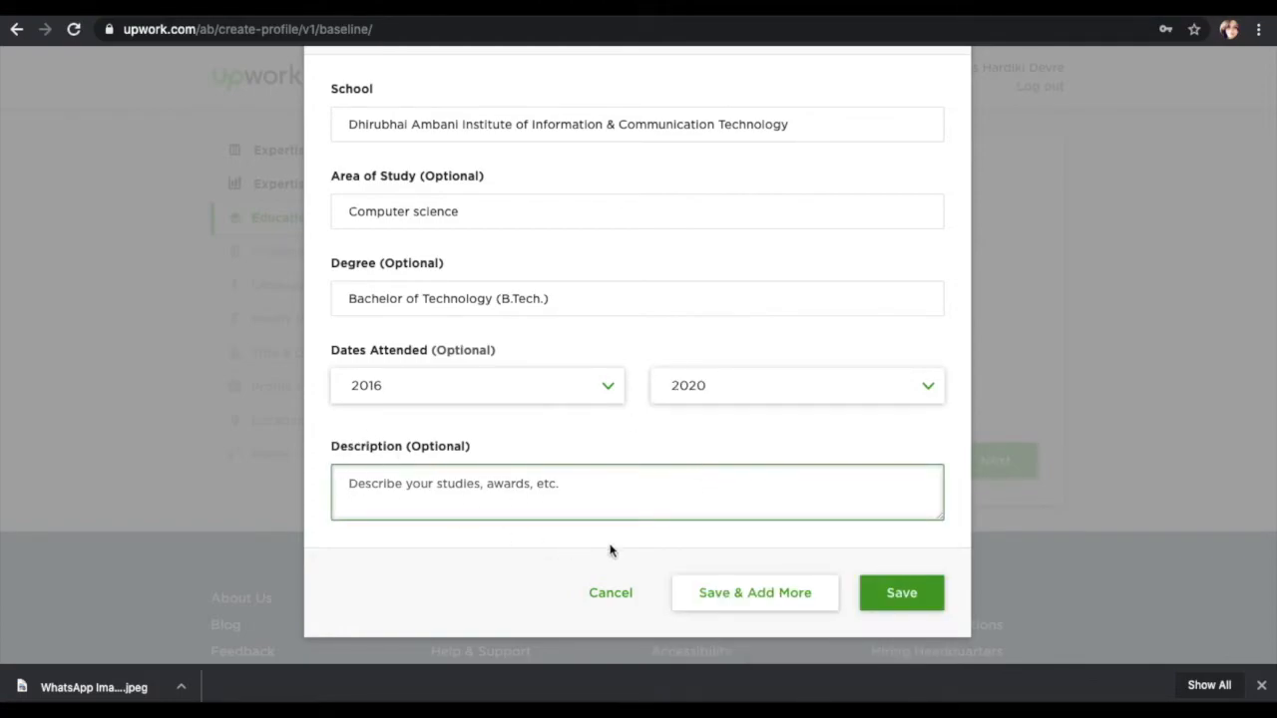
click(869, 593)
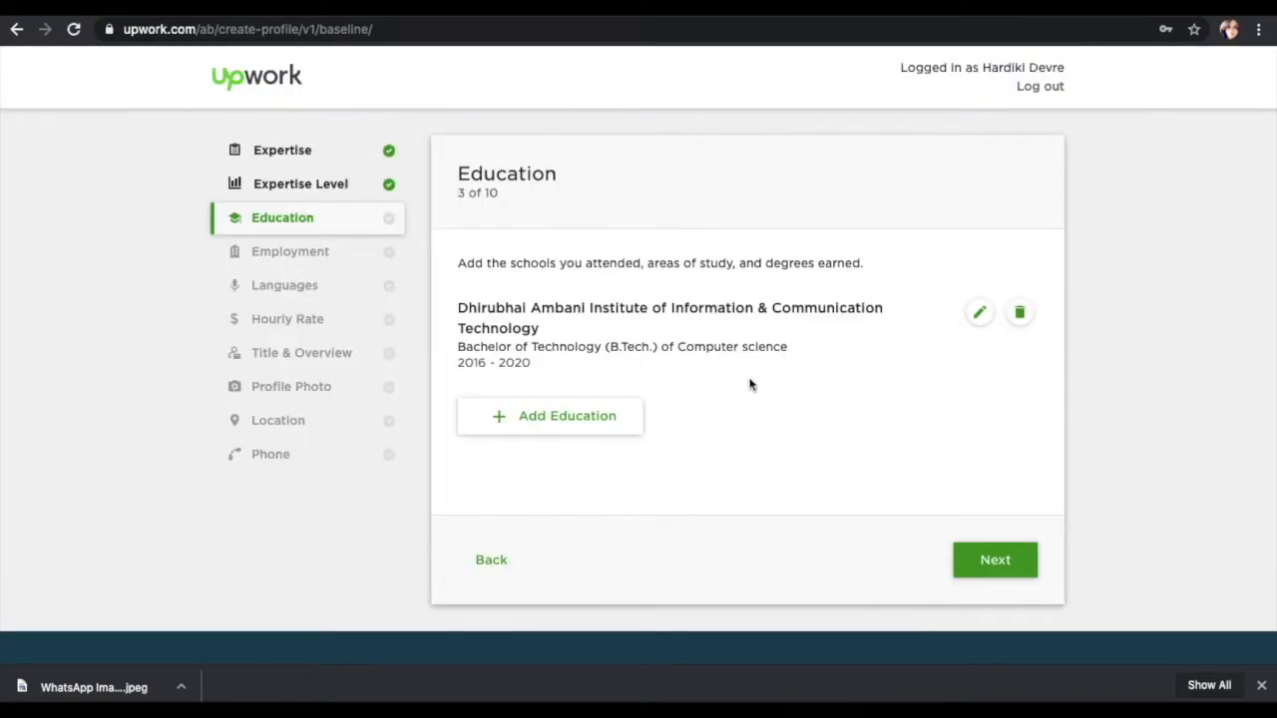
Step: Skip past Employment and set English proficiency to Fluent on the Languages step
click(977, 563)
scroll(636, 315, down, 2)
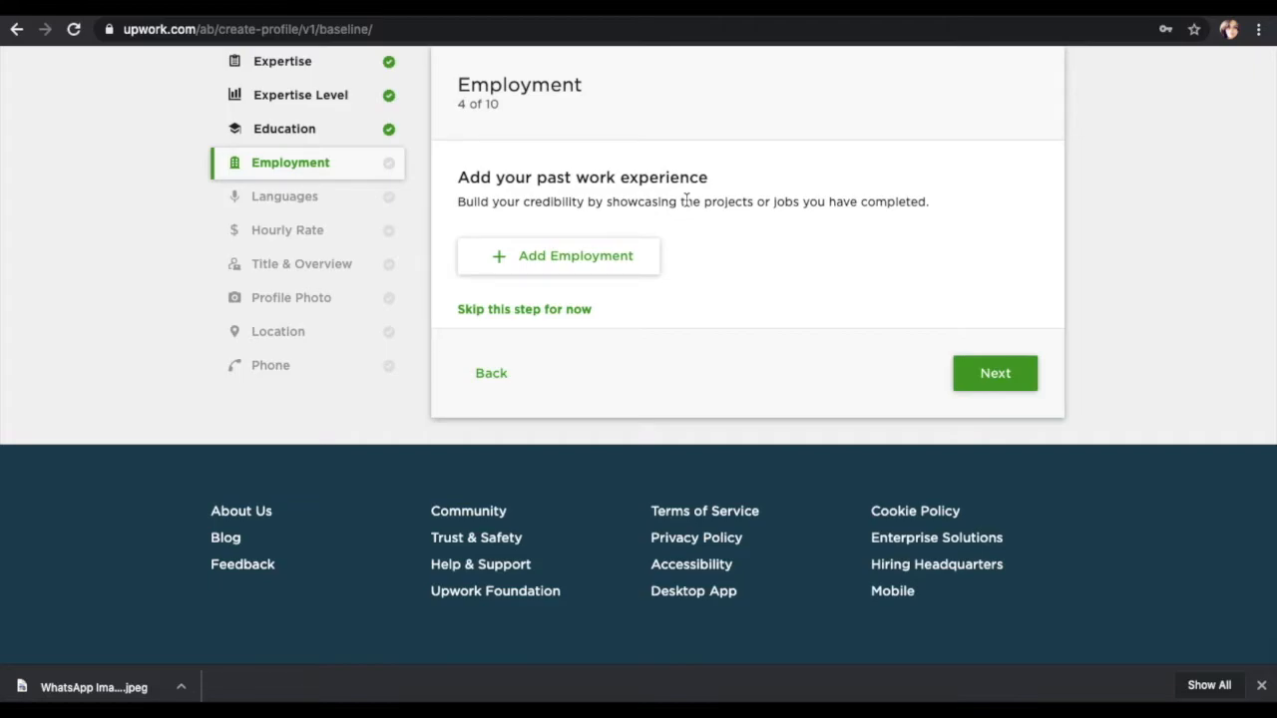
click(979, 370)
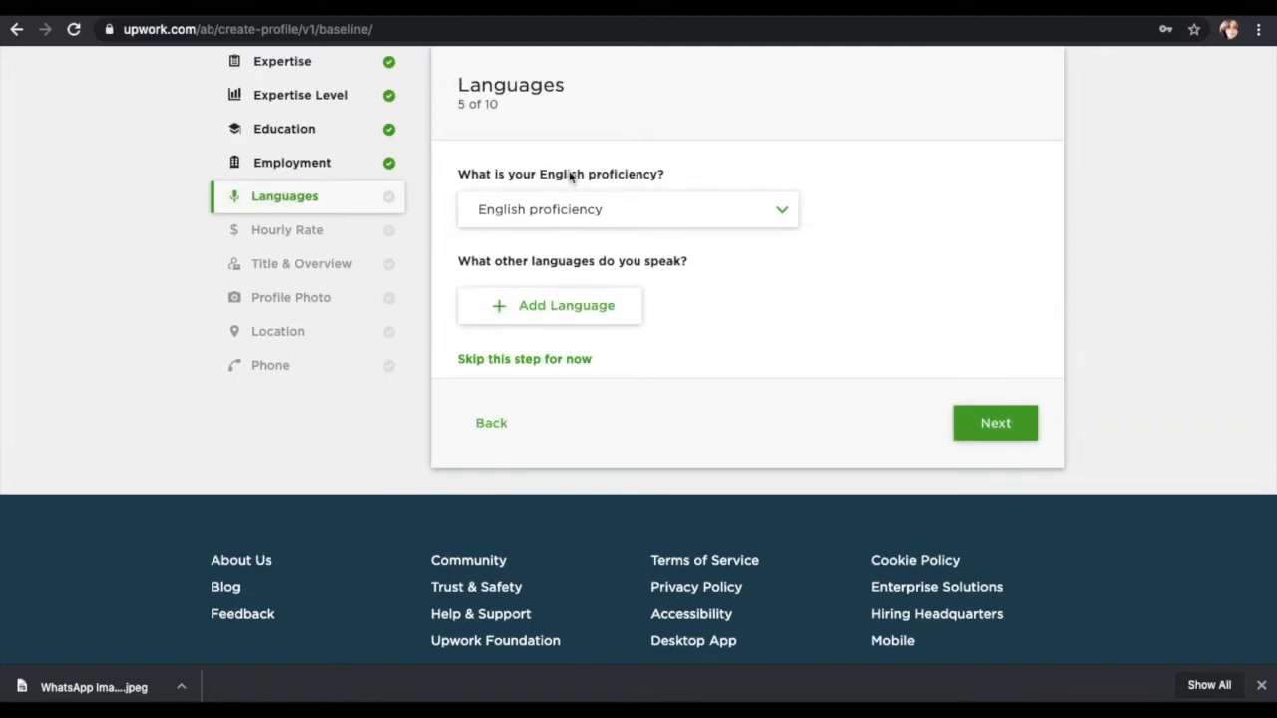
click(635, 210)
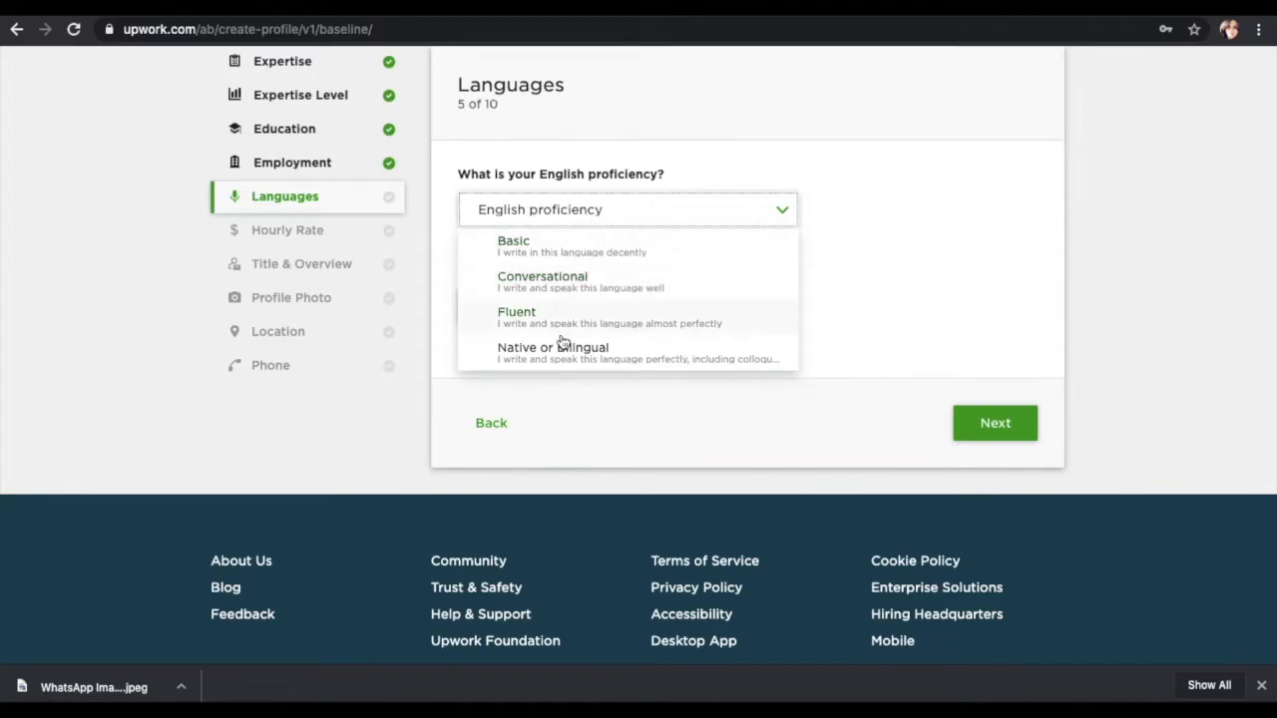
scroll(568, 335, down, 1)
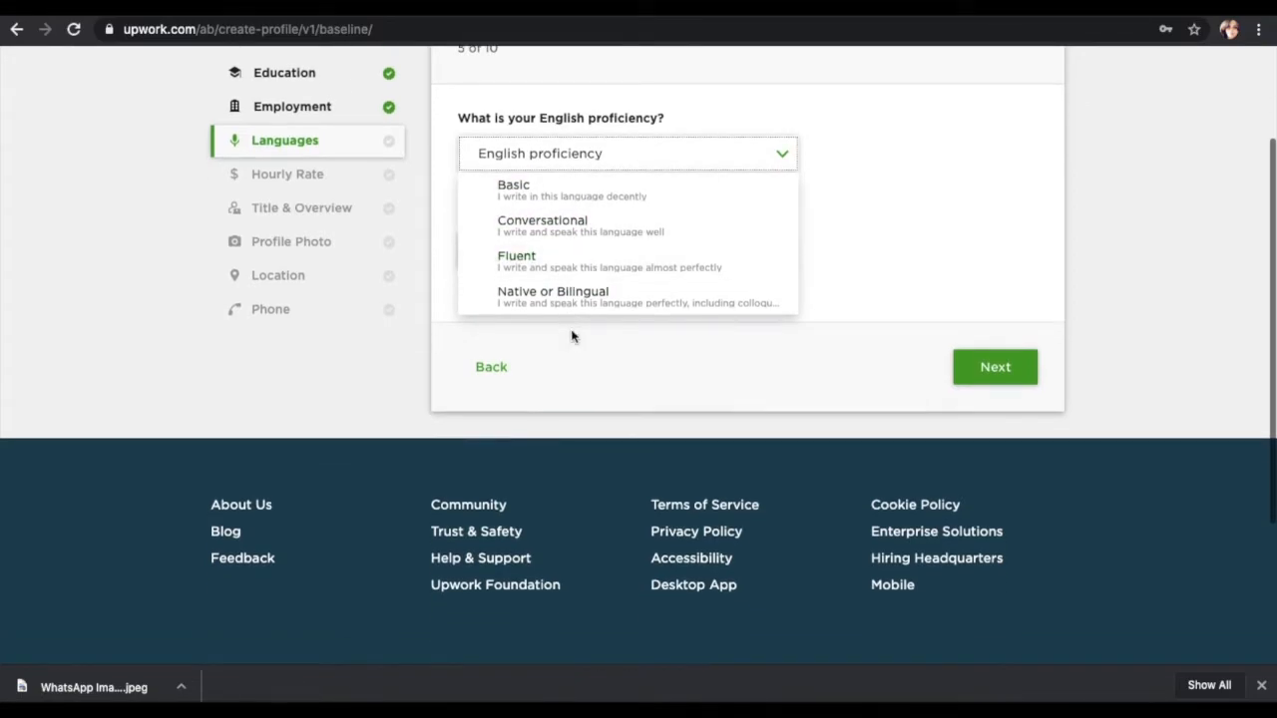
click(849, 233)
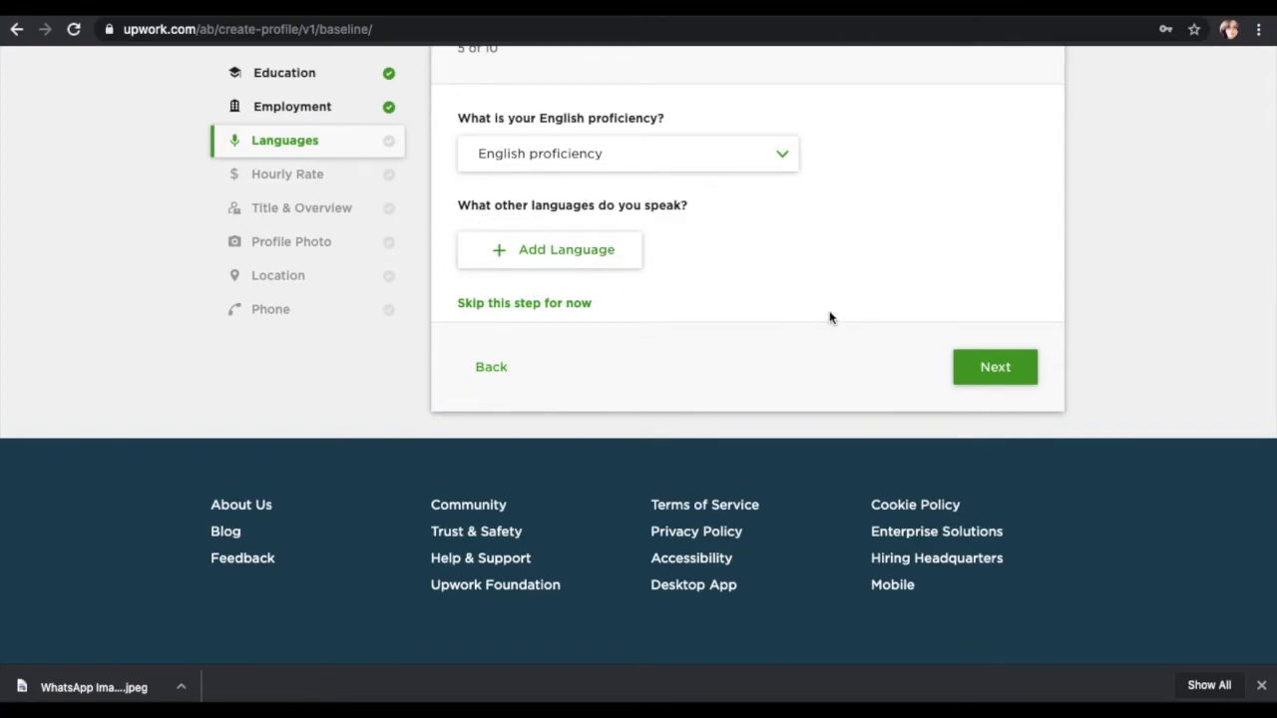
click(1004, 381)
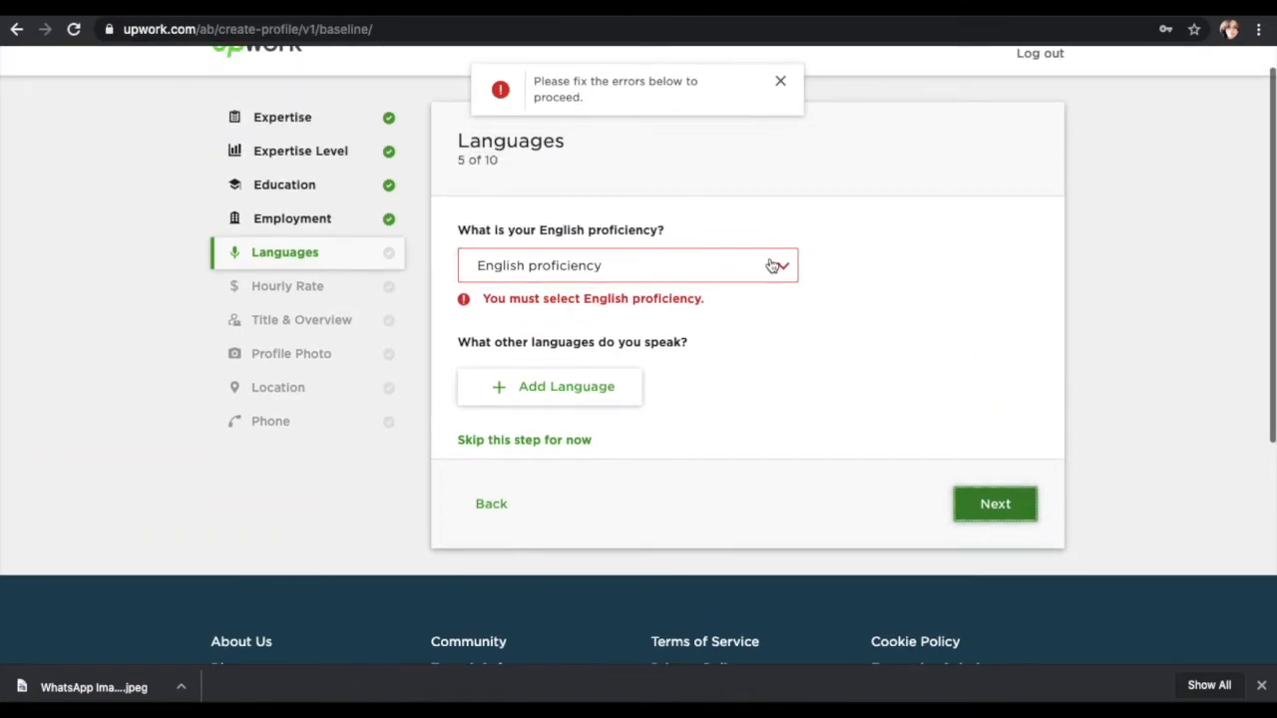
click(769, 265)
click(673, 374)
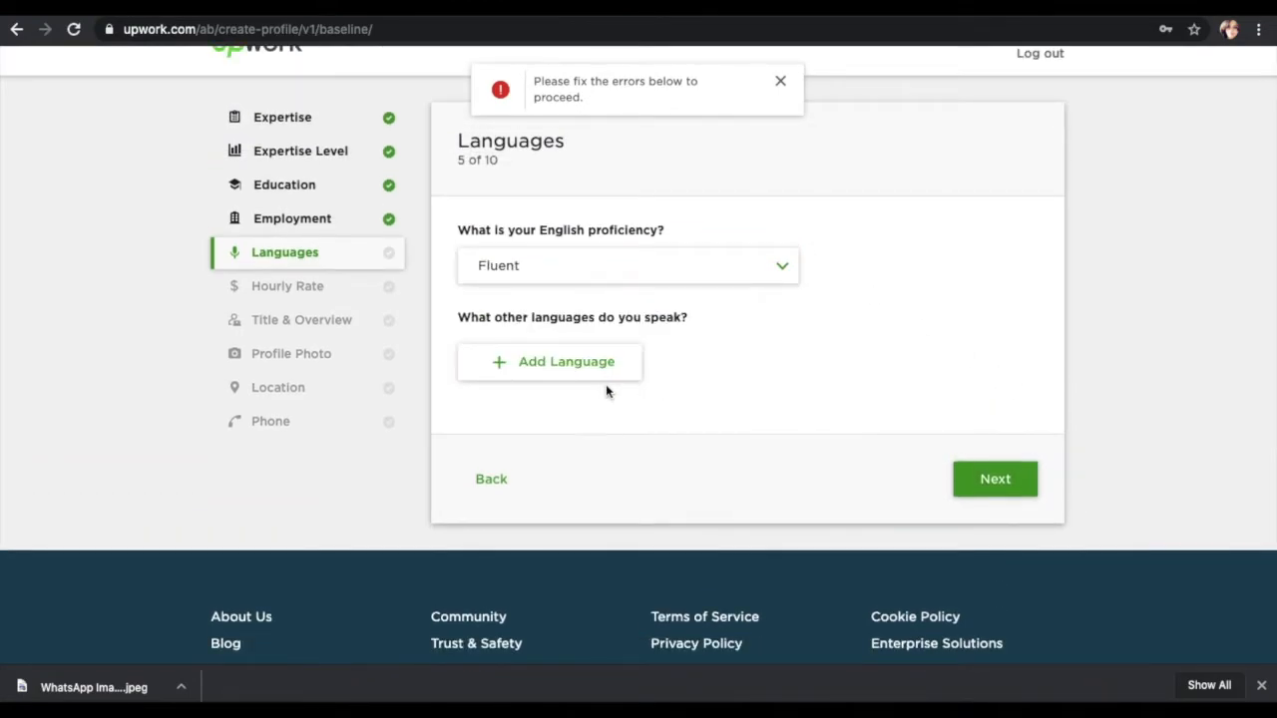
Step: Remove the empty extra language row and continue to the Hourly Rate step
click(549, 371)
click(564, 391)
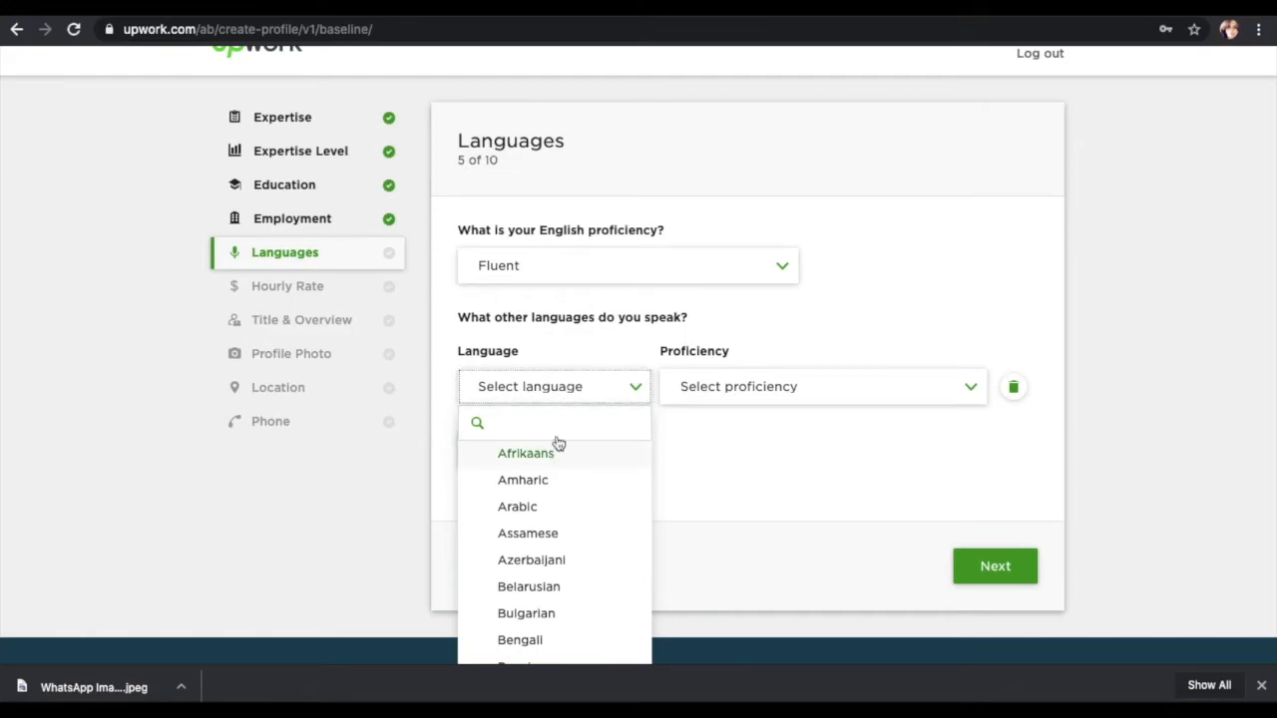
click(850, 456)
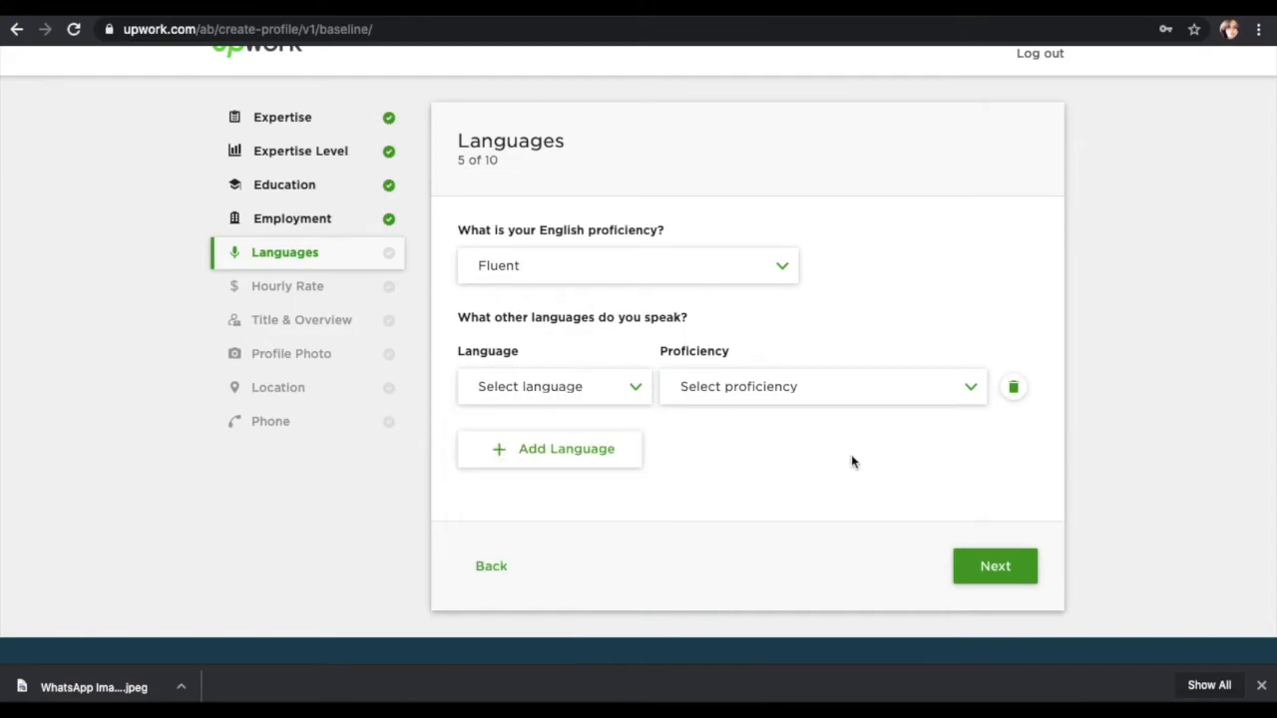
click(1020, 577)
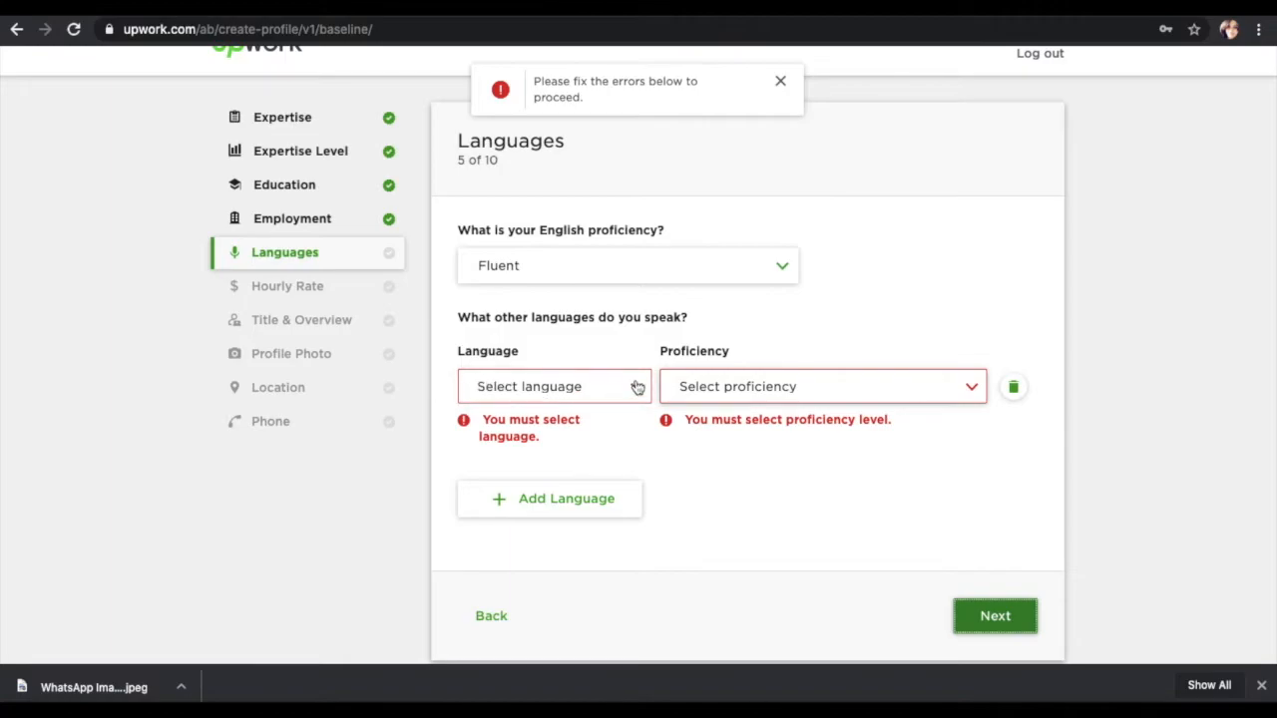
click(1012, 388)
click(1012, 482)
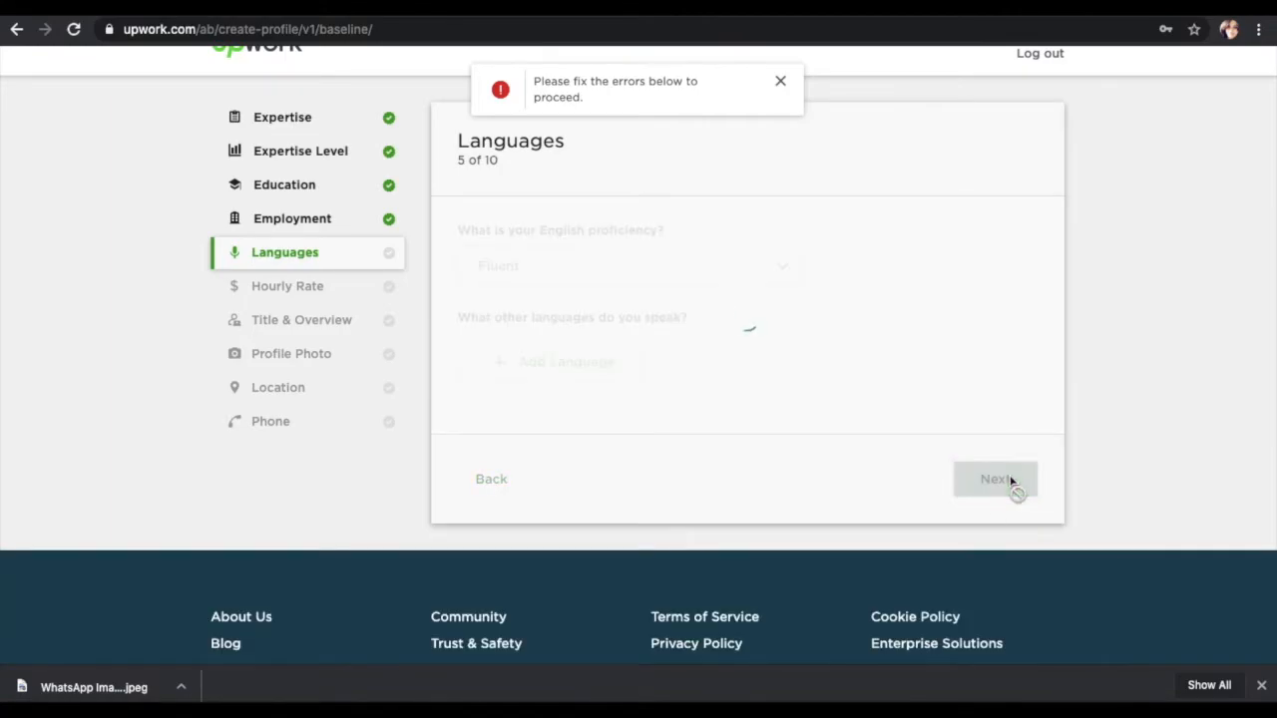
scroll(429, 371, down, 1)
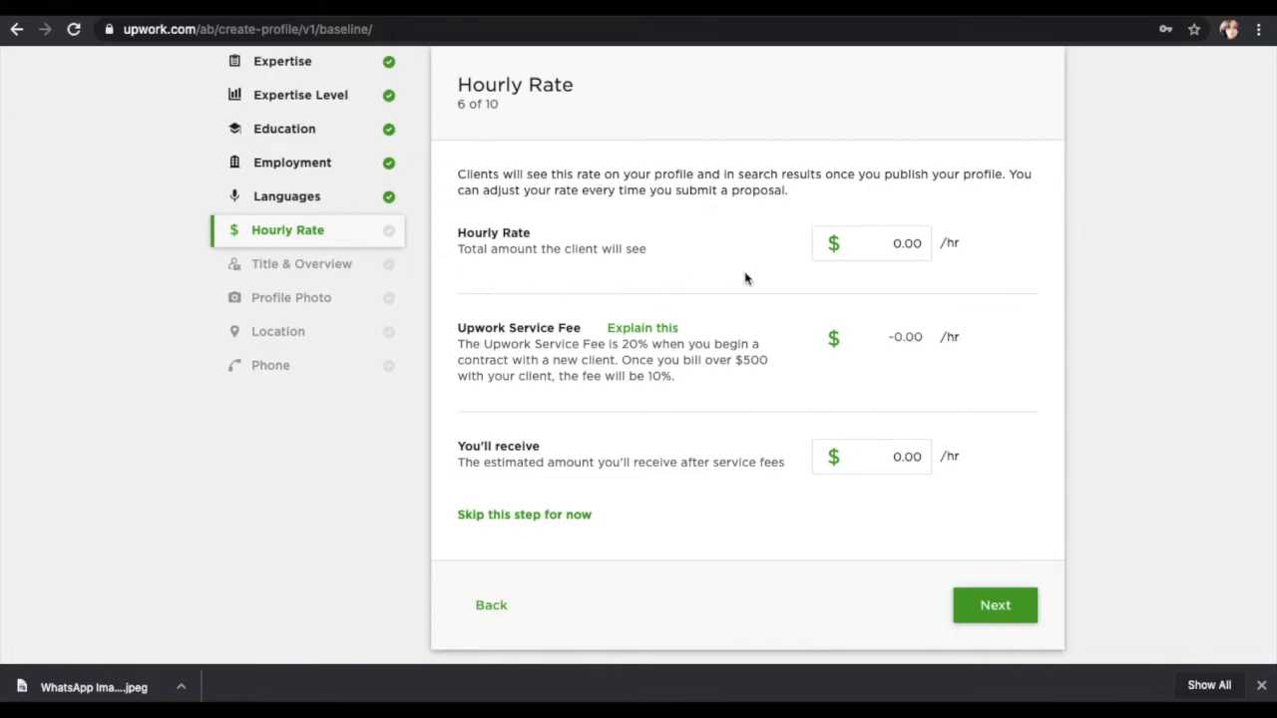
Step: Enter 30 as the hourly rate
click(904, 245)
text(3)
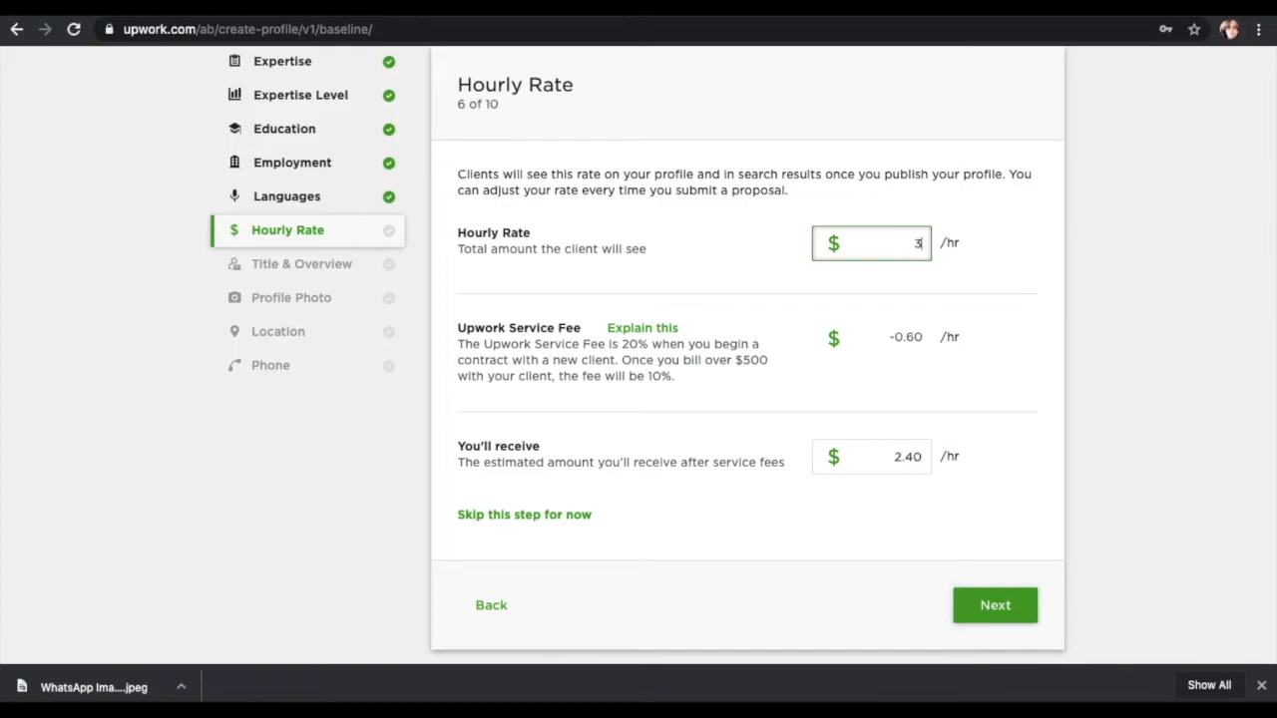
text(0)
Step: Title the profile 'IT and Networking', write a 10-years-experience overview, and continue
click(999, 614)
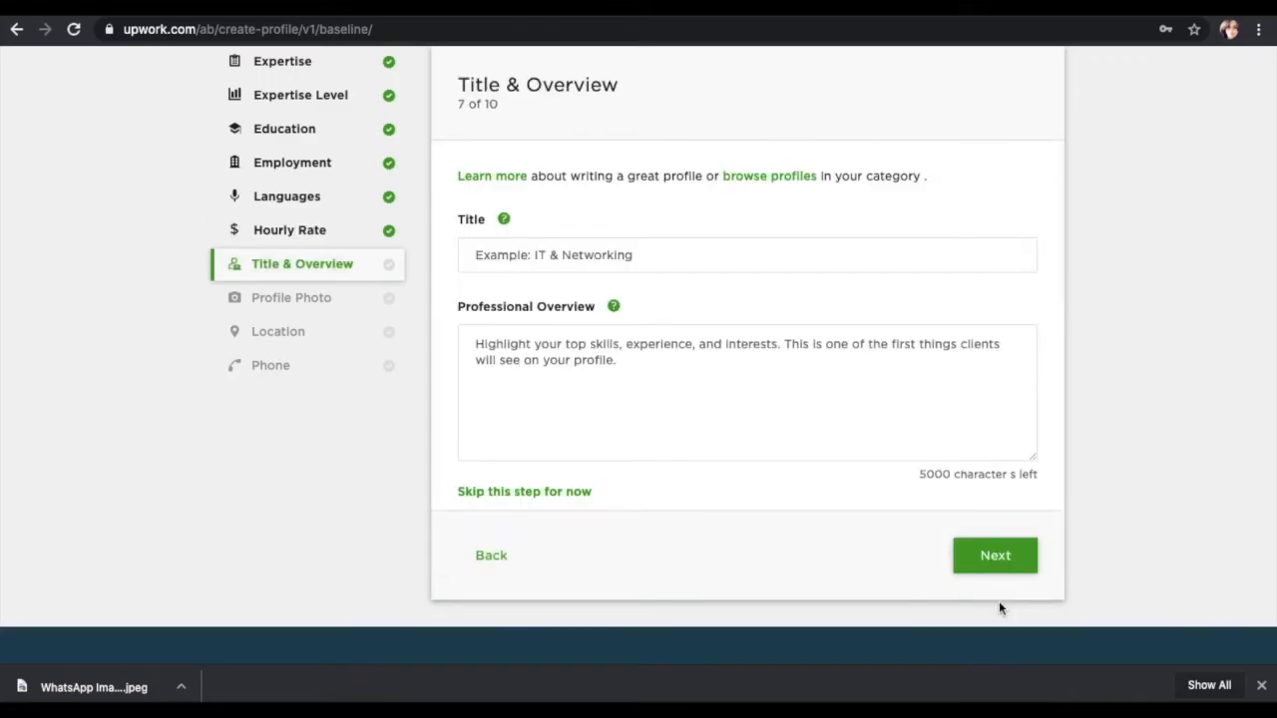
click(651, 244)
text(IT and )
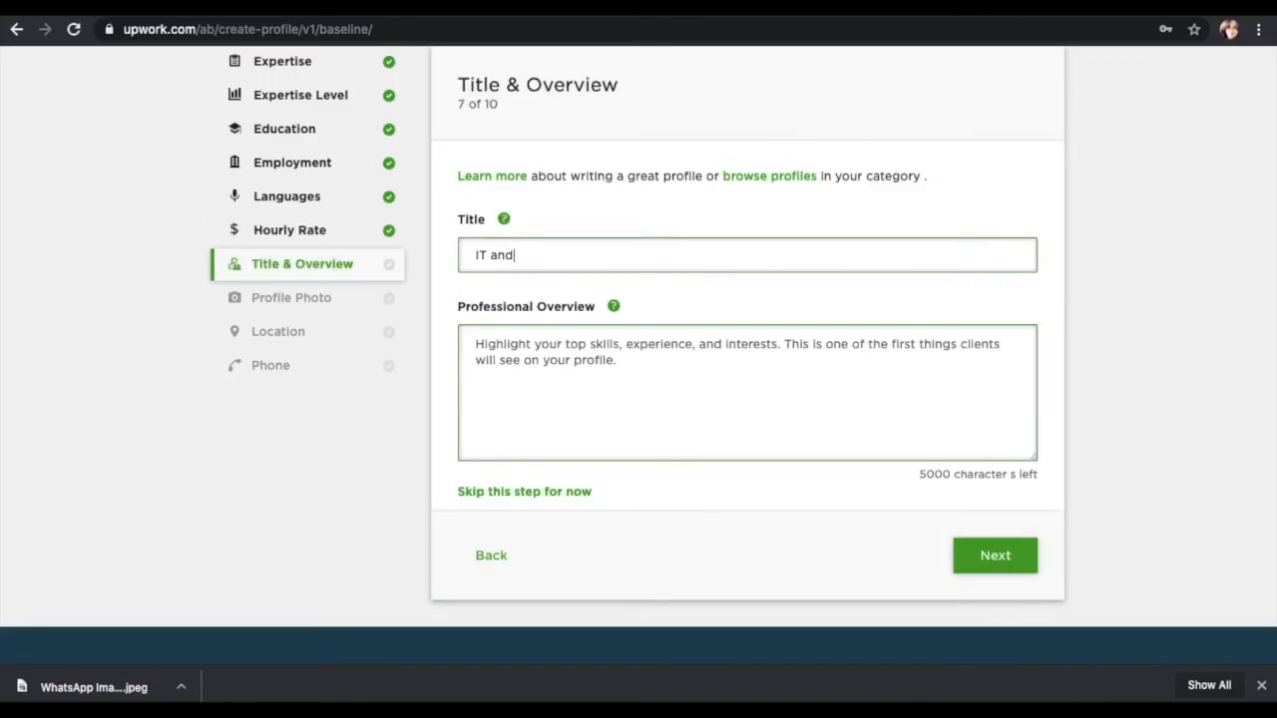
text(Networking)
click(697, 369)
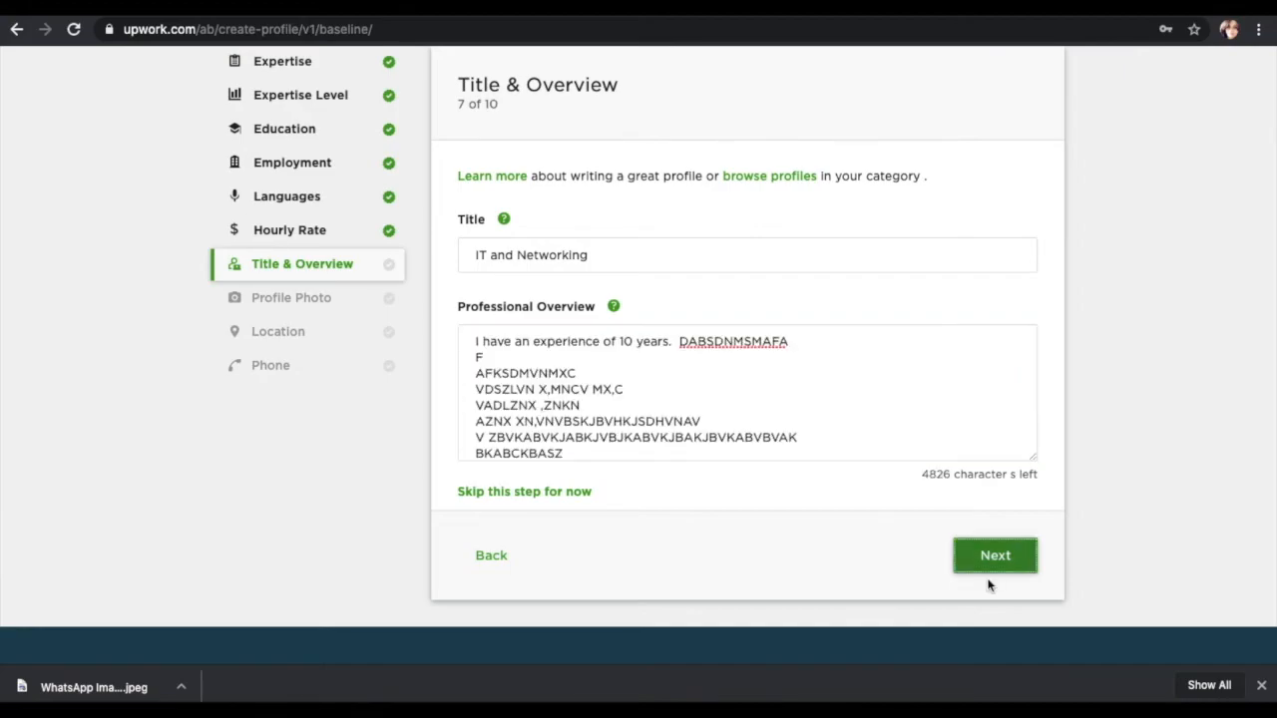
click(990, 550)
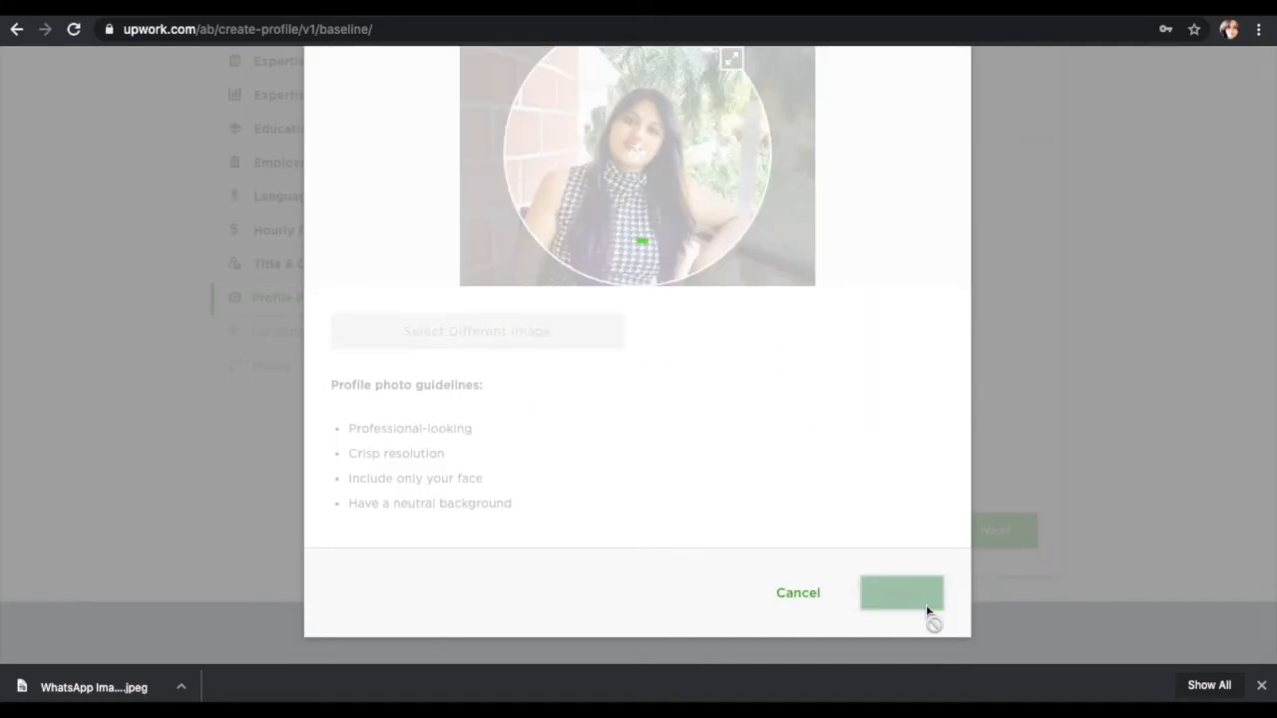
Step: Upload a profile photo, enlarge the crop circle around the face, and save it
click(926, 604)
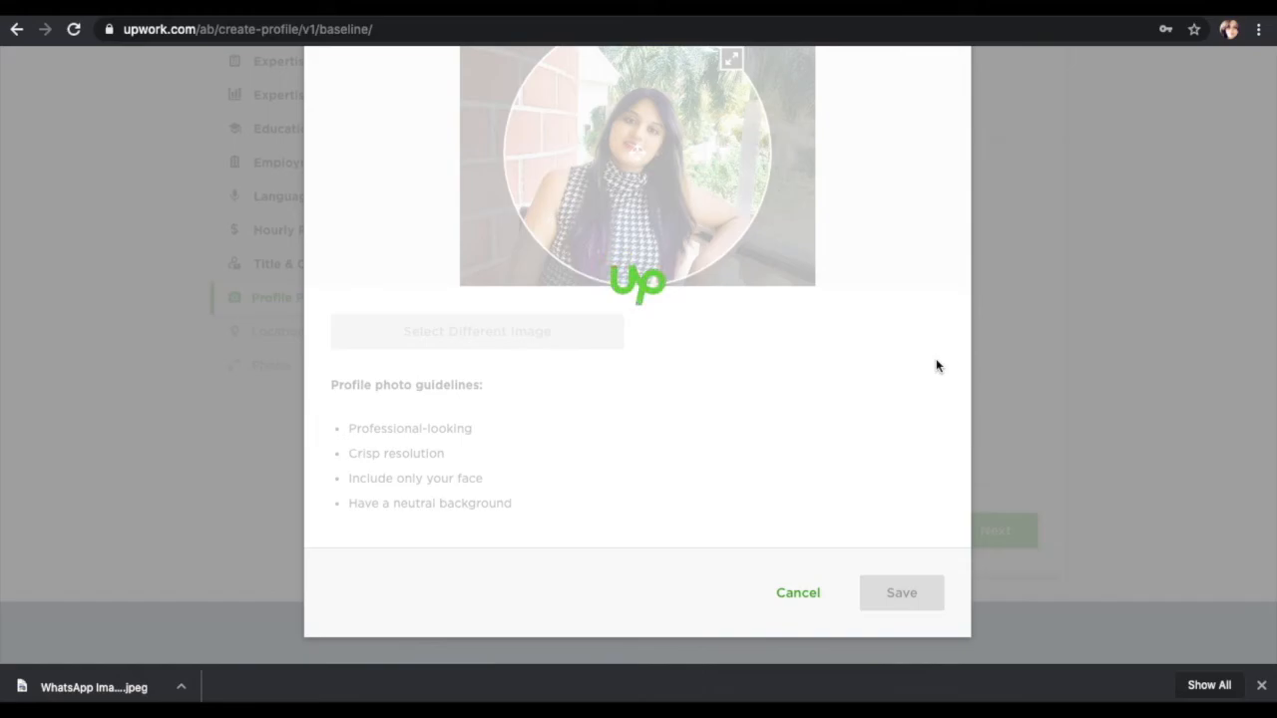
drag(693, 230, 784, 156)
scroll(561, 536, down, 3)
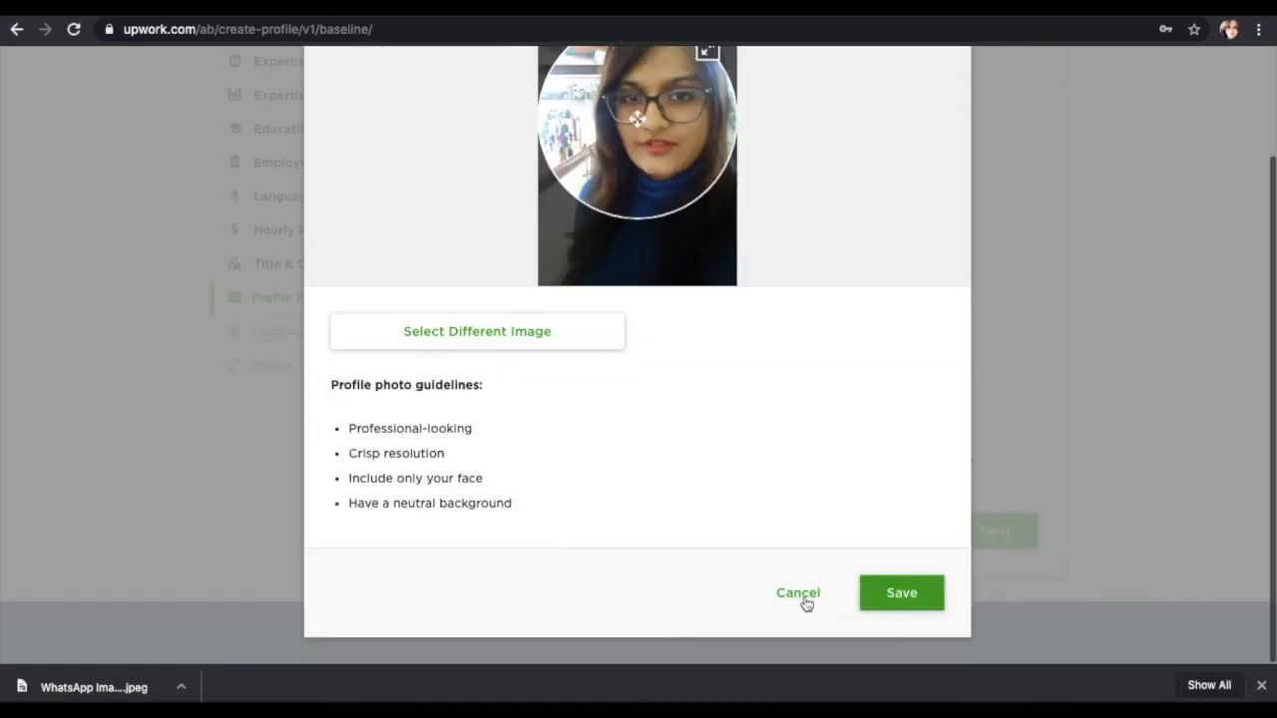
click(894, 600)
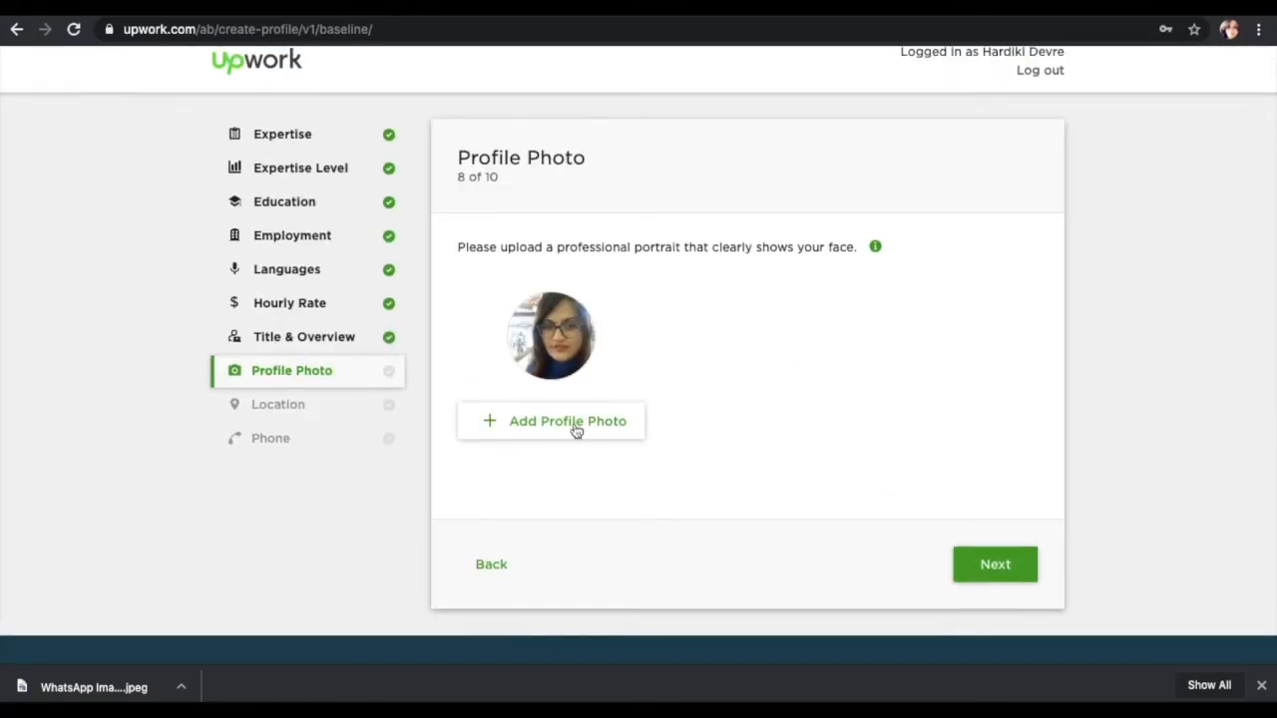
Step: Fill in the street address, city and ZIP/Postal code on the Location step
click(1029, 572)
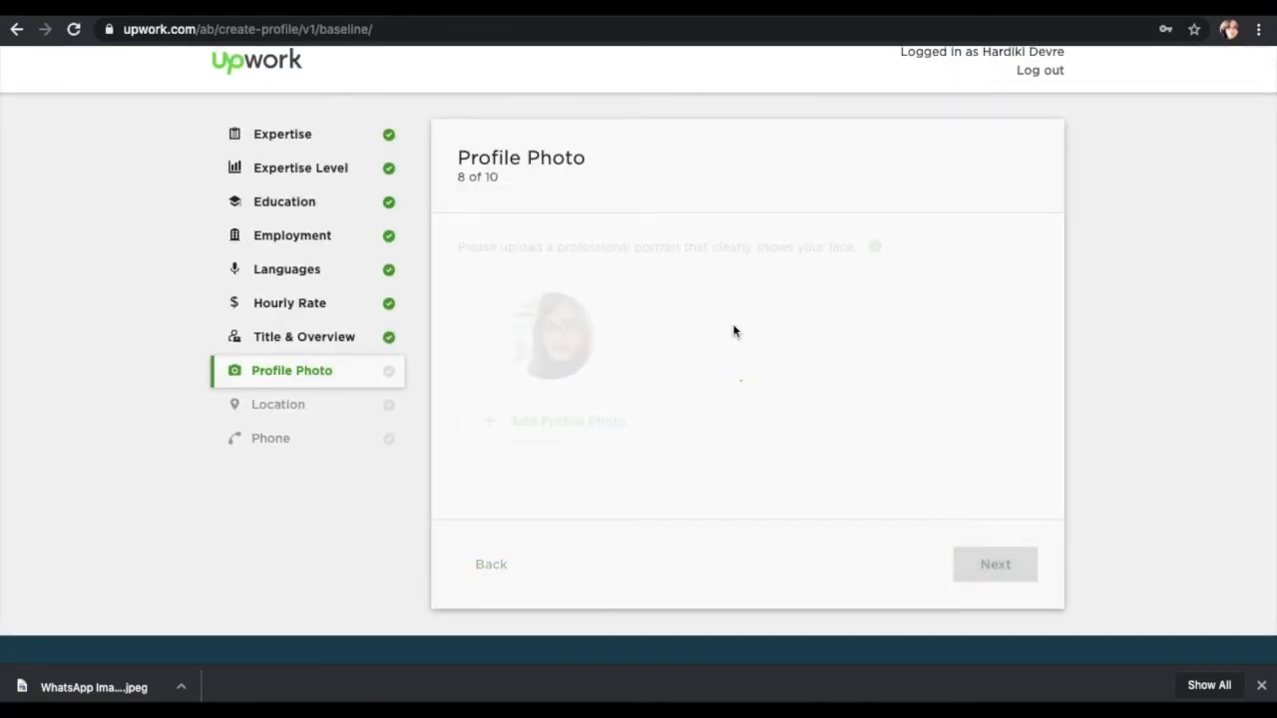
click(527, 282)
click(516, 325)
click(534, 417)
click(530, 507)
scroll(530, 513, down, 2)
click(865, 297)
click(584, 290)
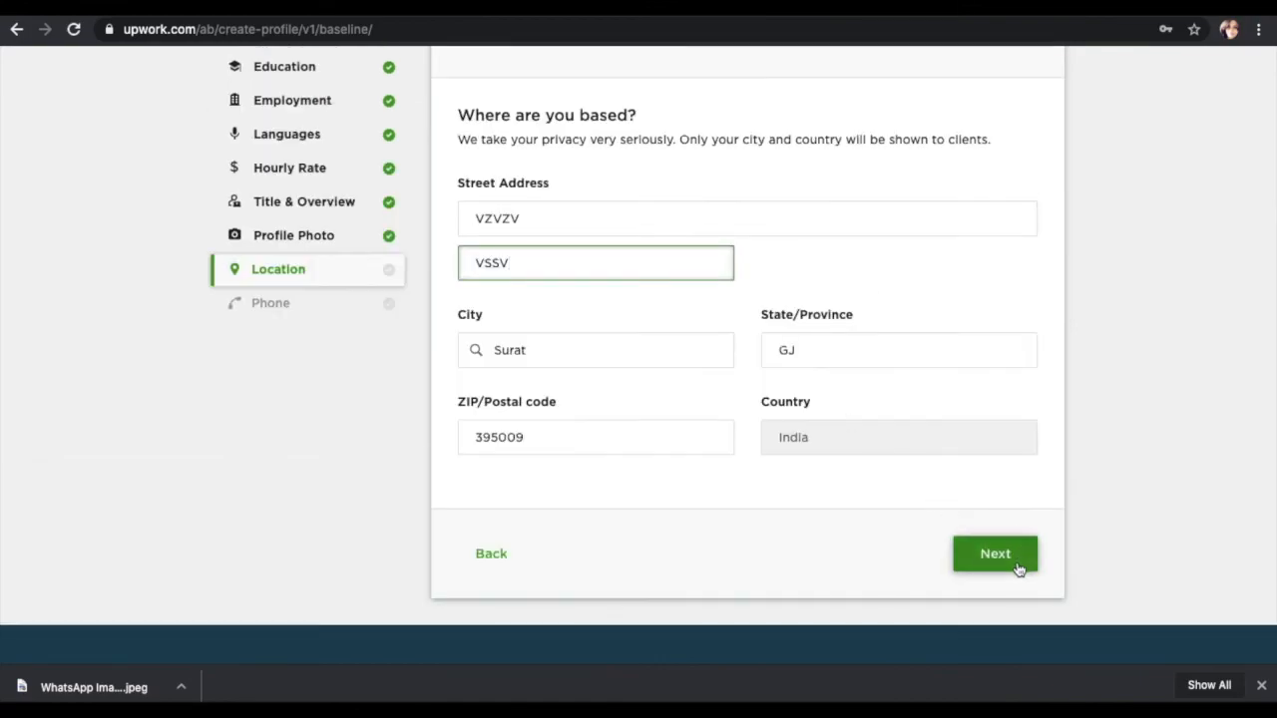
Step: Save the location, enter the phone number on the final step, and submit it to preview the profile
click(1017, 563)
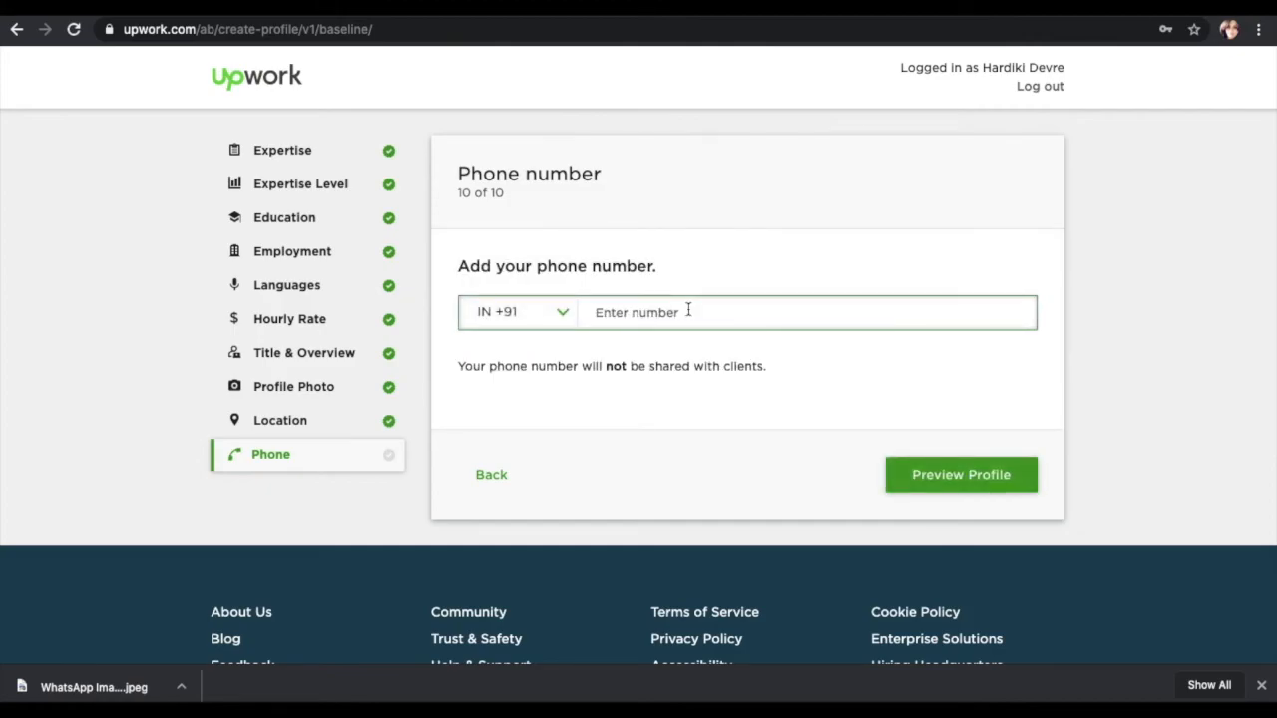
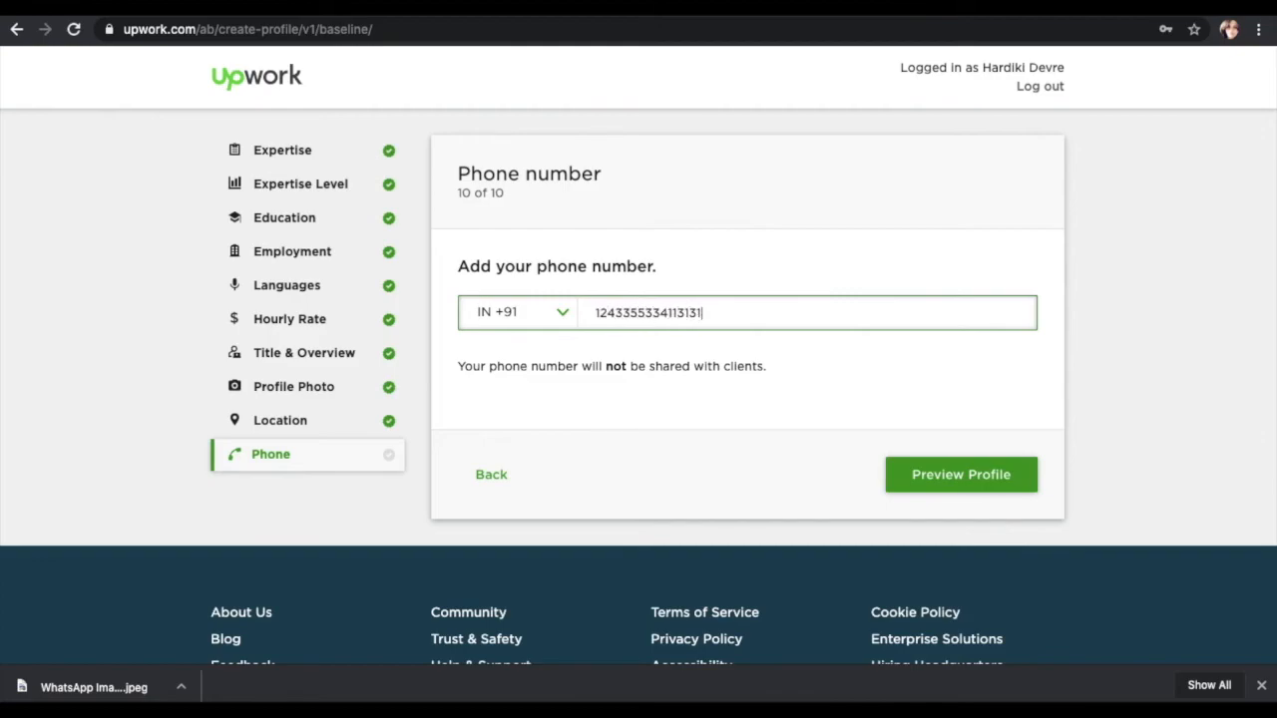
click(926, 484)
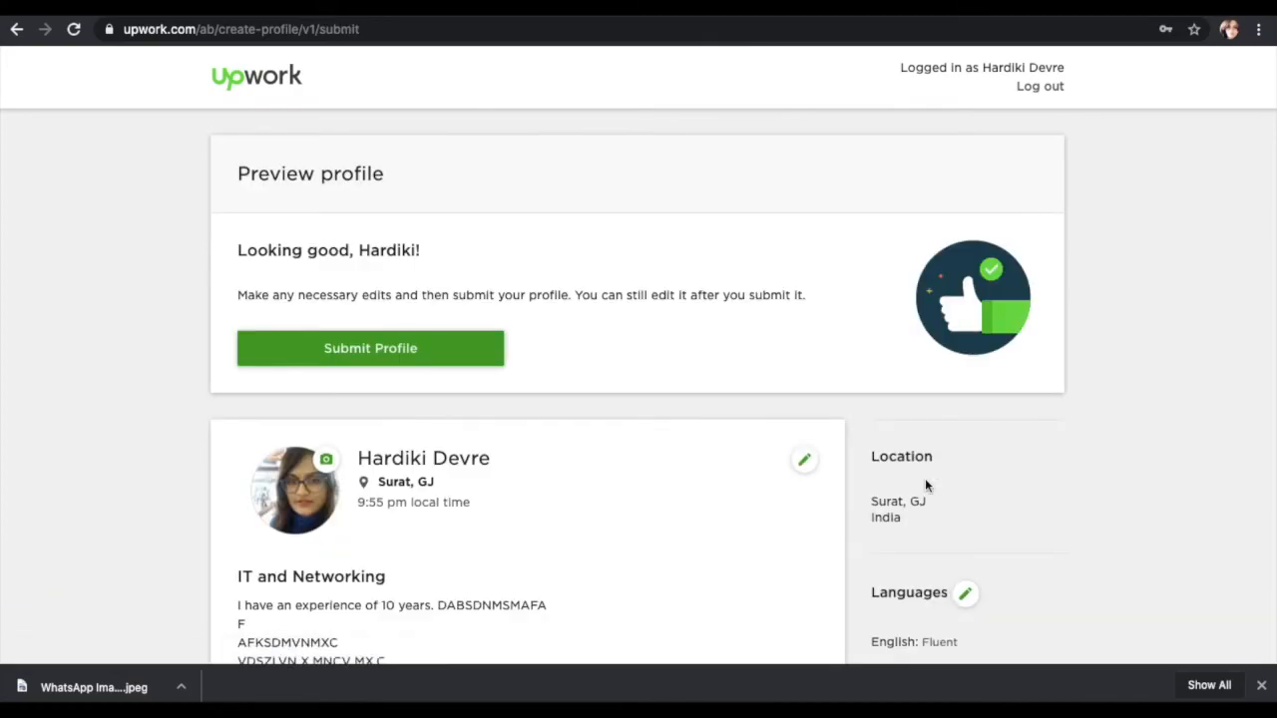
Step: Scroll the preview to review the $30.00 rate, Web Apps skills and 2016–2020 B.Tech. education
scroll(925, 484, down, 7)
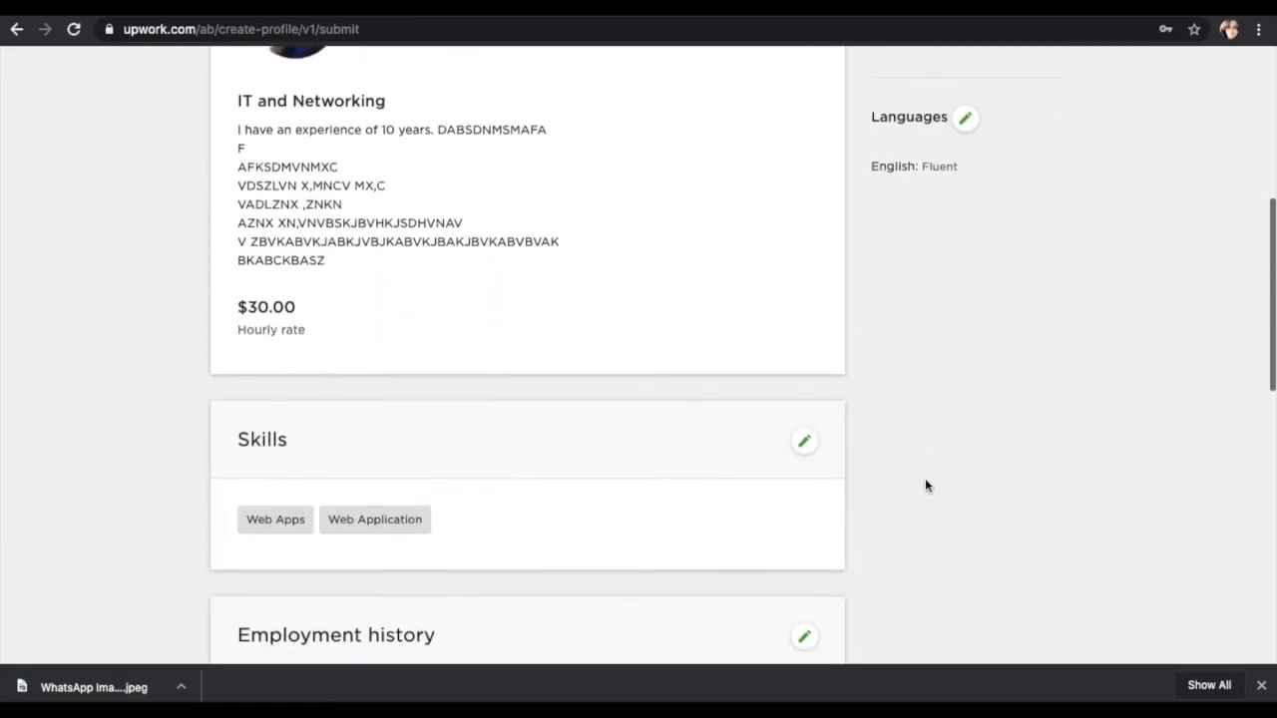
scroll(924, 485, down, 4)
scroll(925, 486, up, 12)
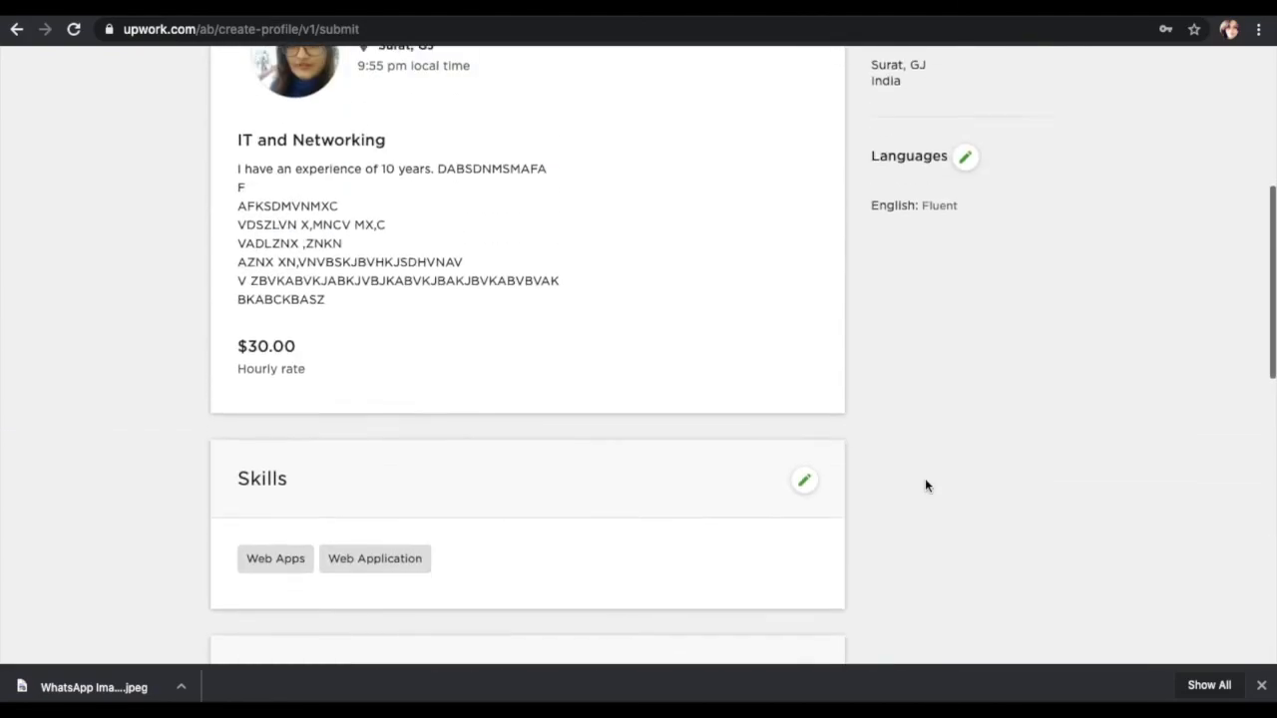
scroll(925, 486, up, 1)
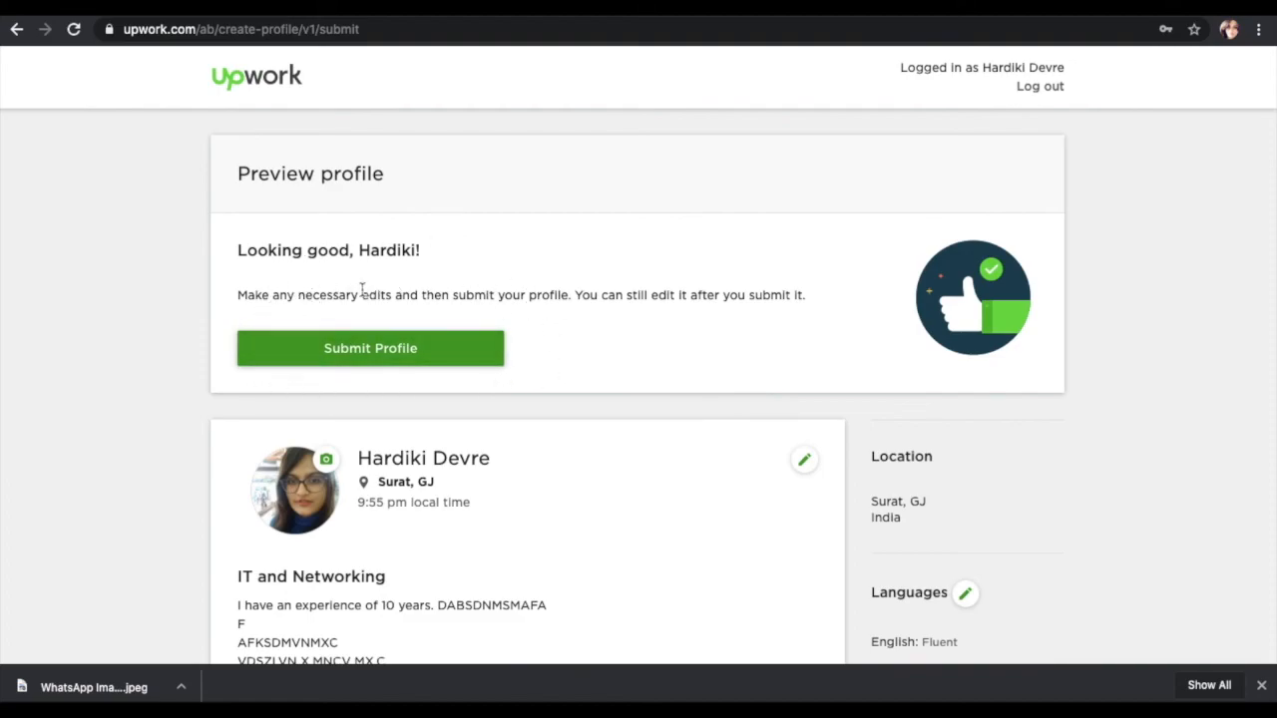
scroll(361, 288, down, 1)
scroll(365, 293, up, 1)
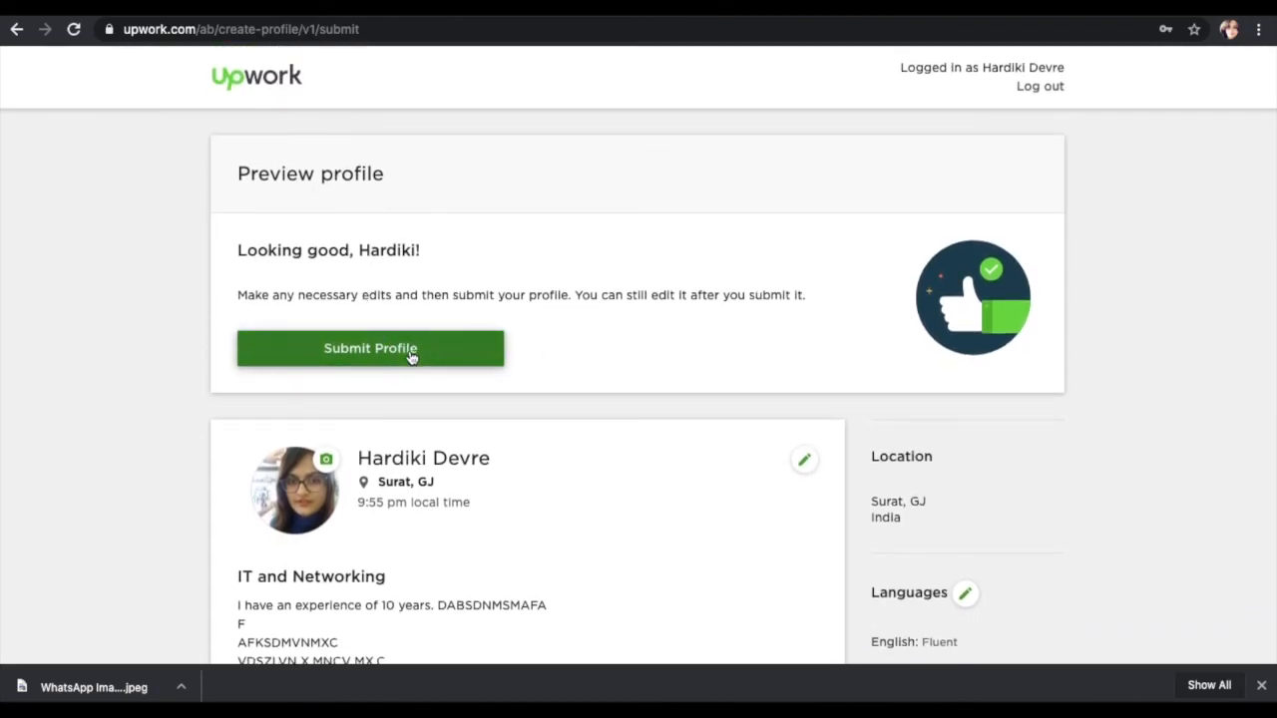
scroll(434, 485, down, 5)
scroll(433, 485, down, 2)
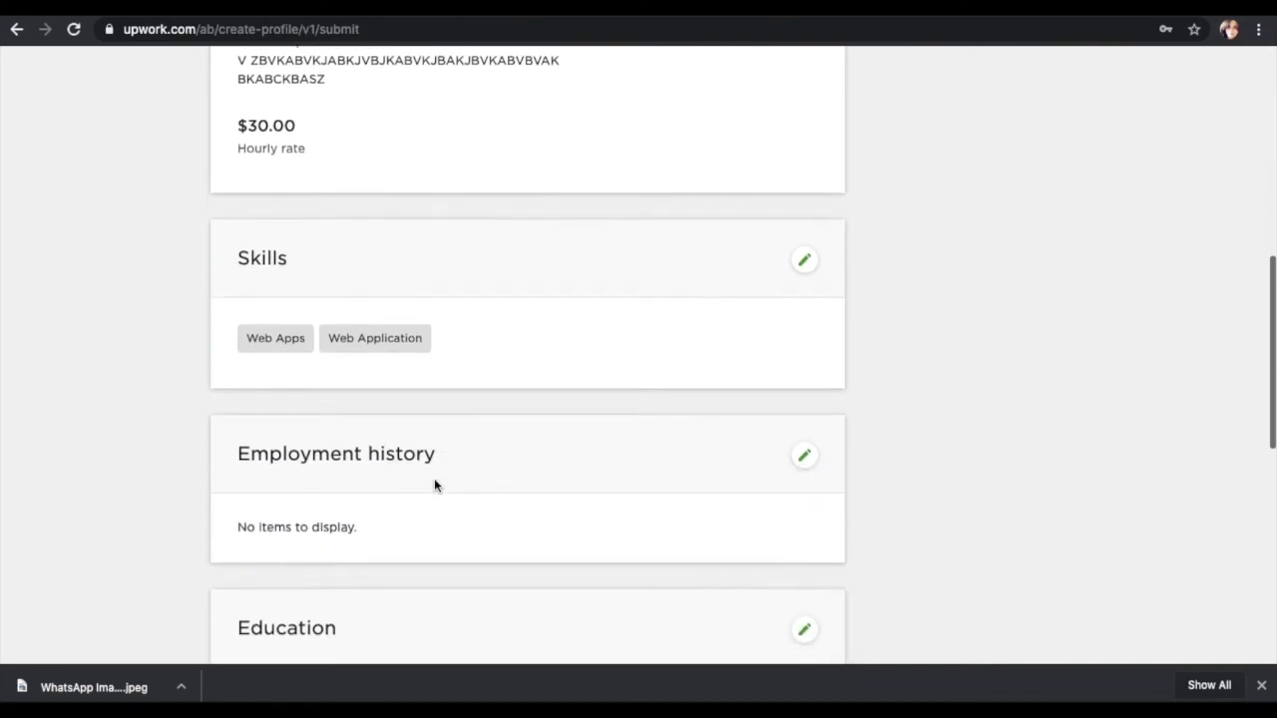
scroll(436, 484, up, 7)
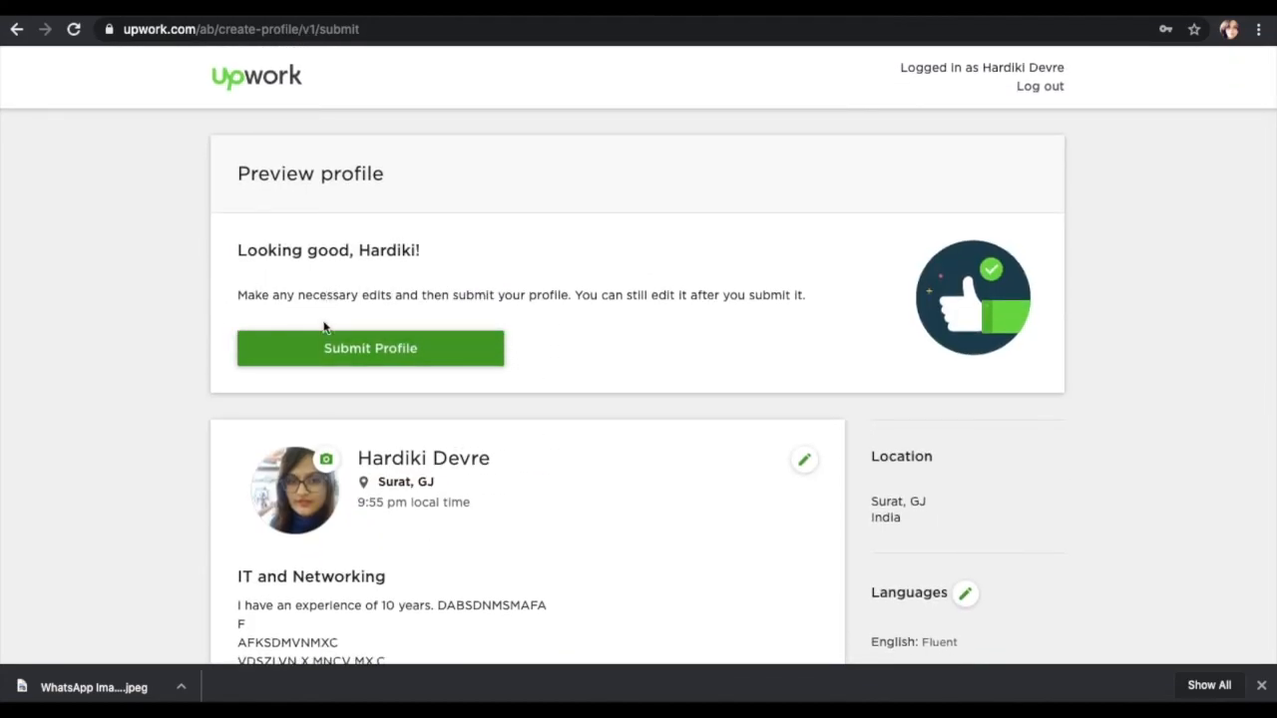
scroll(739, 289, down, 5)
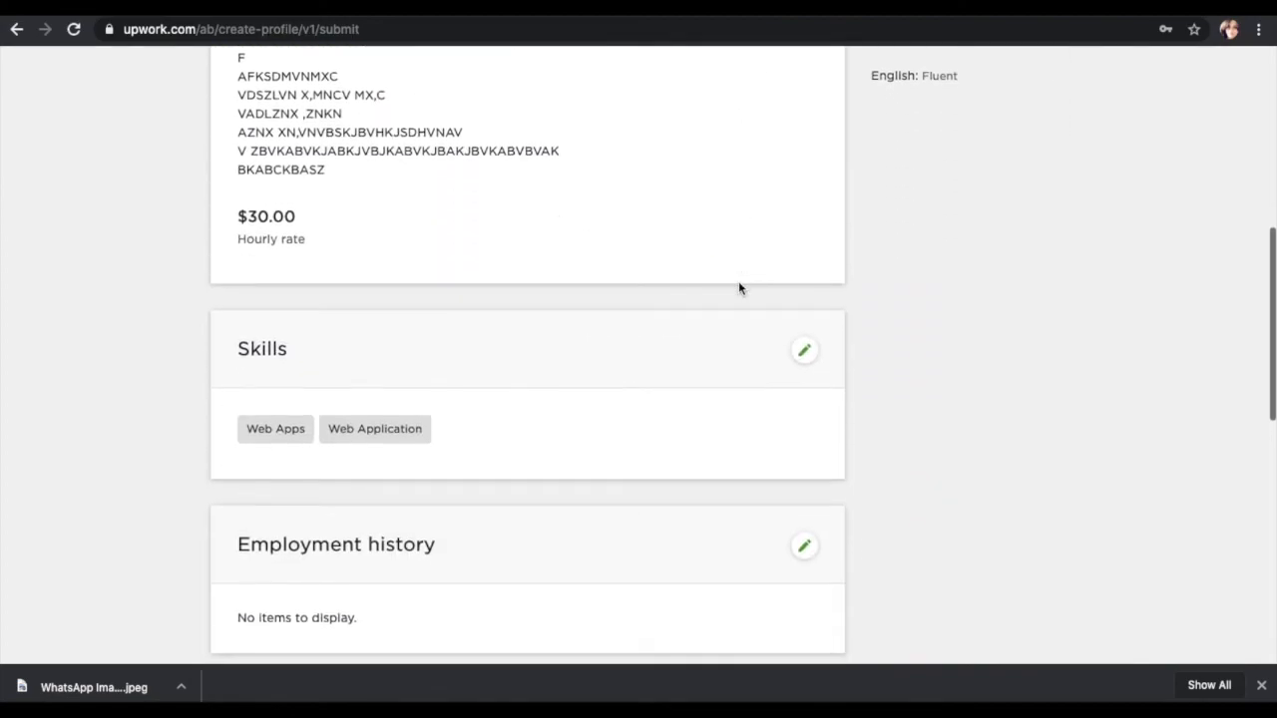
scroll(740, 288, down, 3)
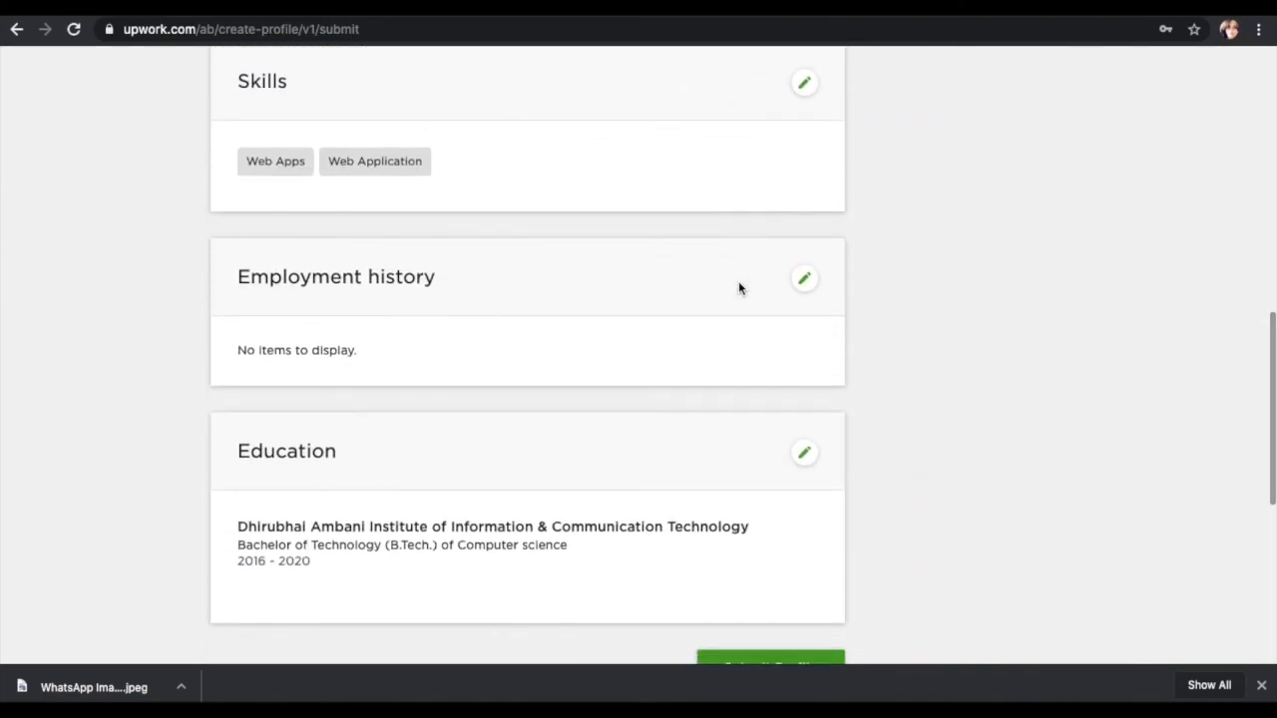